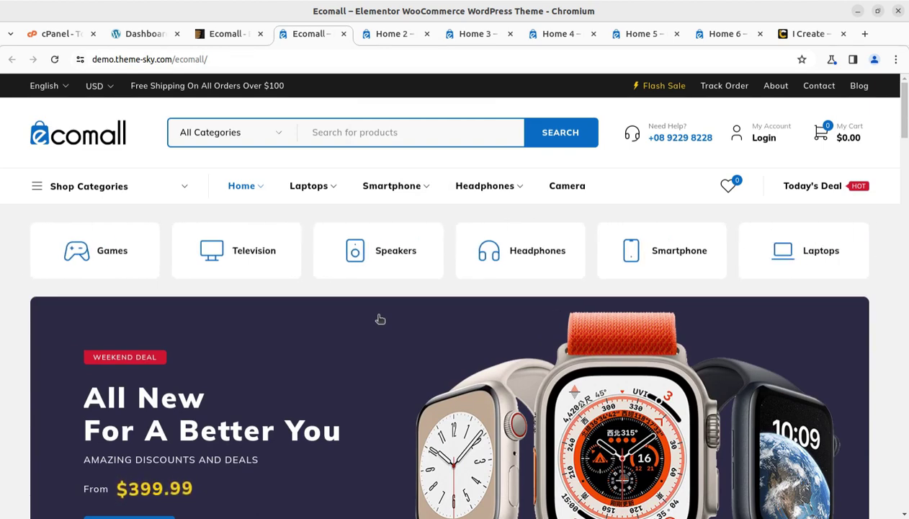
- Compare the Ecomall demo home pages Home 2 through Home 6, including the sections further down Home 6
click(398, 33)
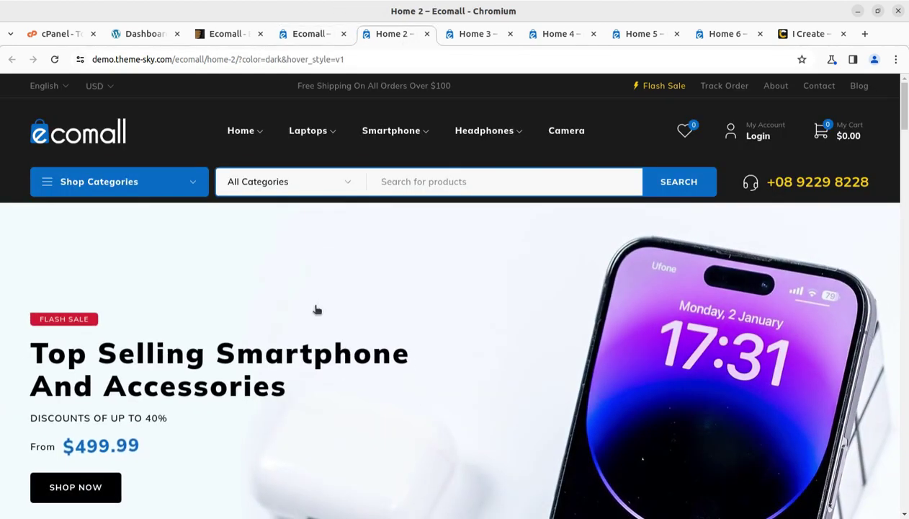
click(468, 34)
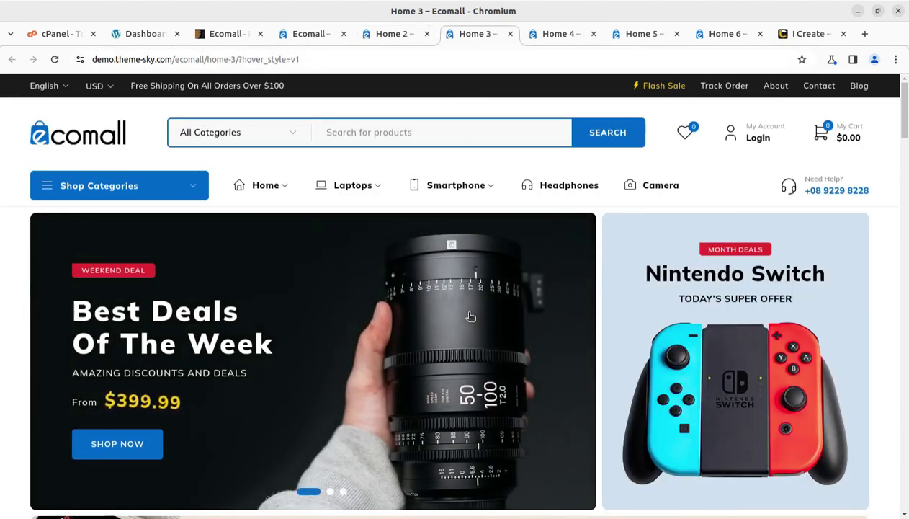
click(547, 41)
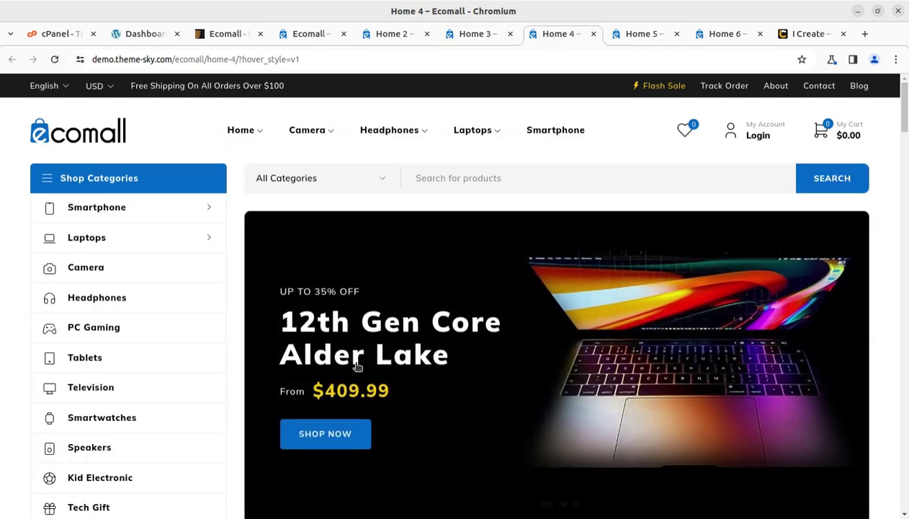
click(639, 36)
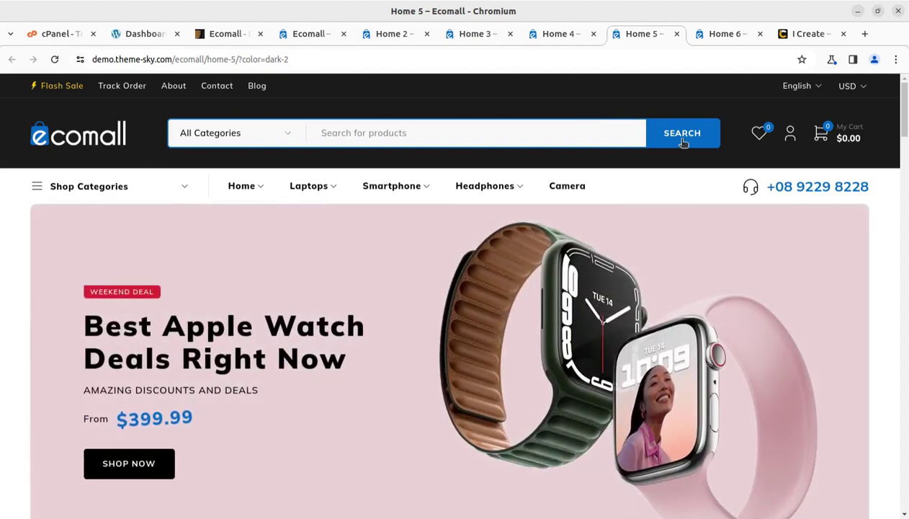
click(724, 34)
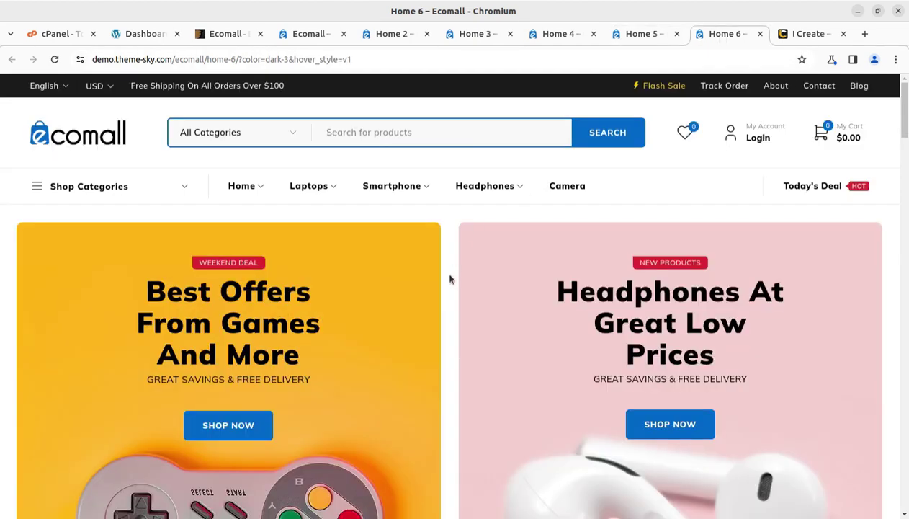
scroll(454, 281, down, 3)
scroll(458, 301, down, 3)
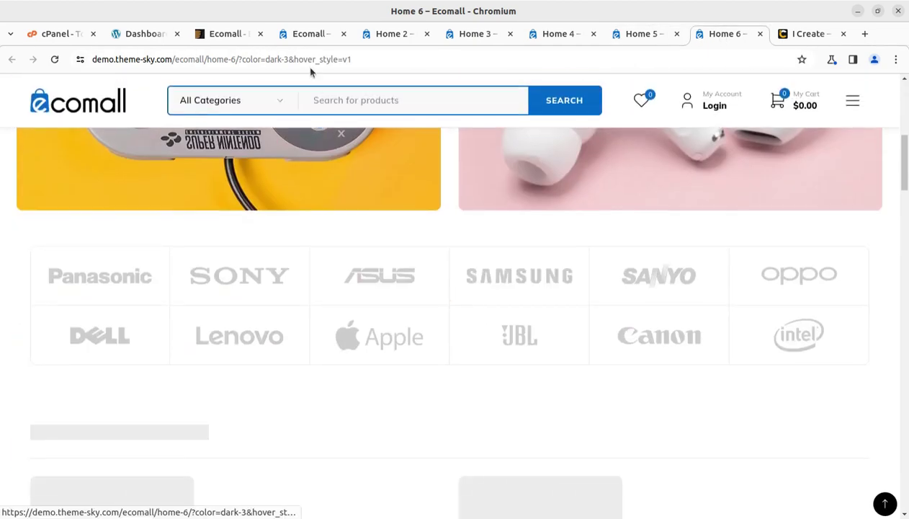
- Review all the Ecomall demo layouts once more, from the main demo page through Home 6
click(309, 33)
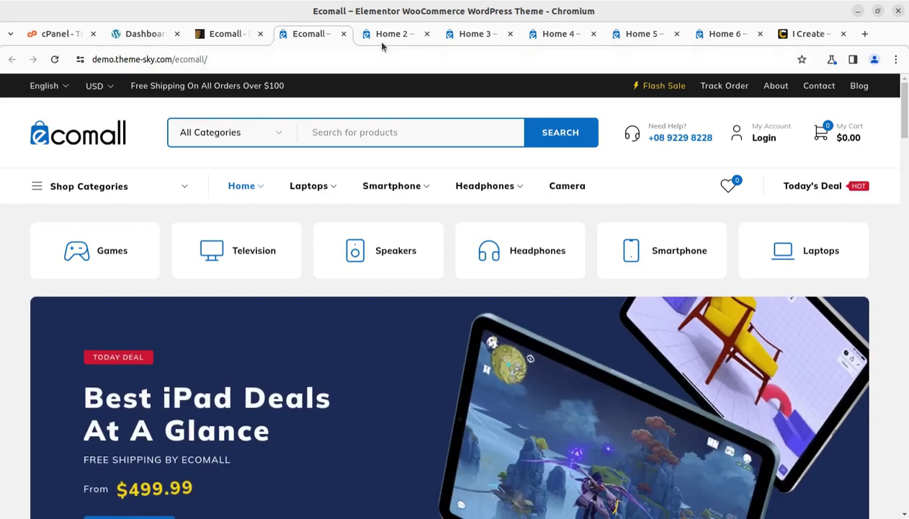
click(390, 35)
click(468, 34)
click(551, 34)
click(631, 34)
click(712, 36)
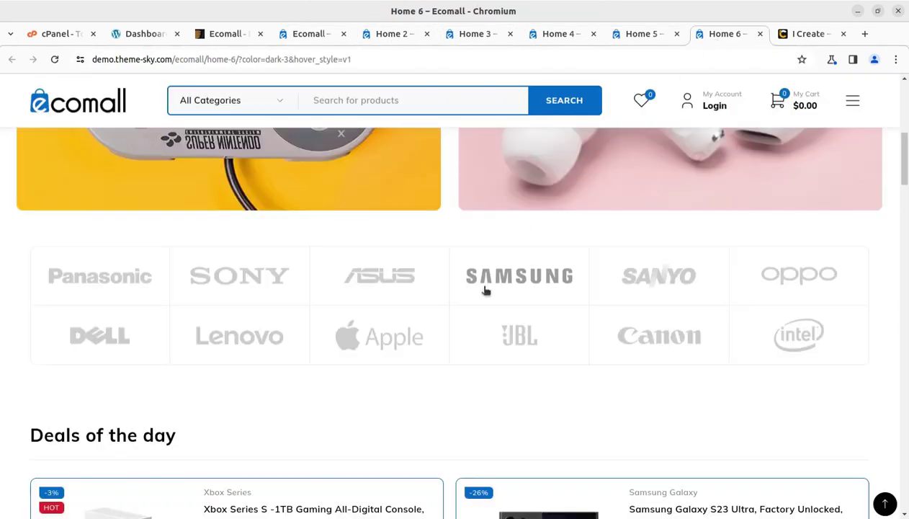
scroll(485, 290, up, 5)
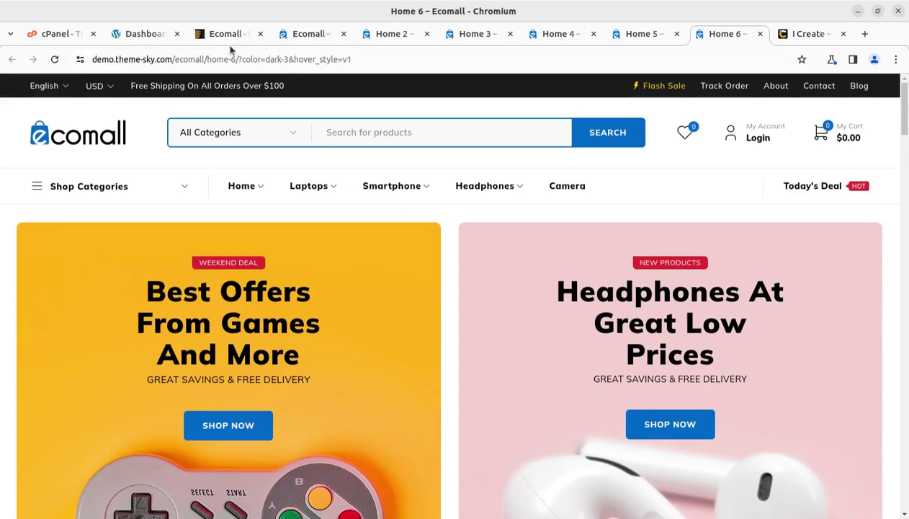
- Examine the Ecomall theme's ThemeForest listing, including its title, regular license price and feature description
click(209, 36)
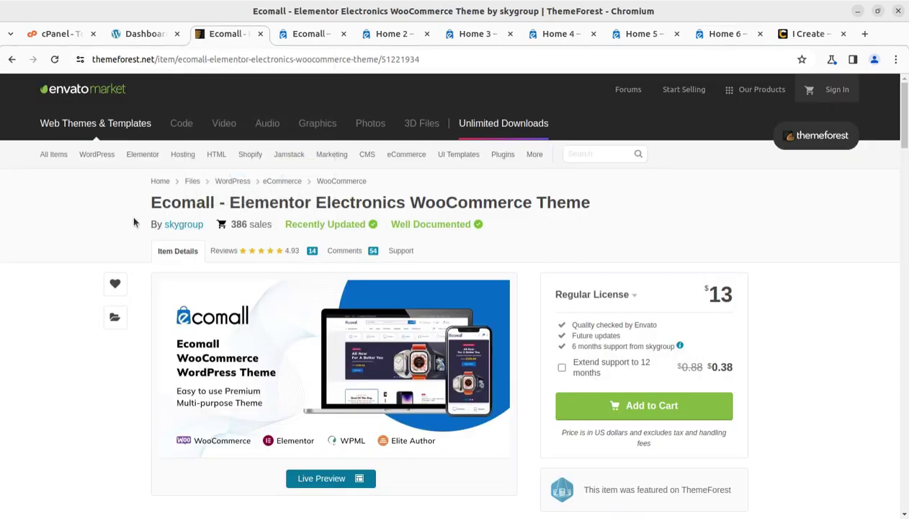
drag(148, 202, 589, 202)
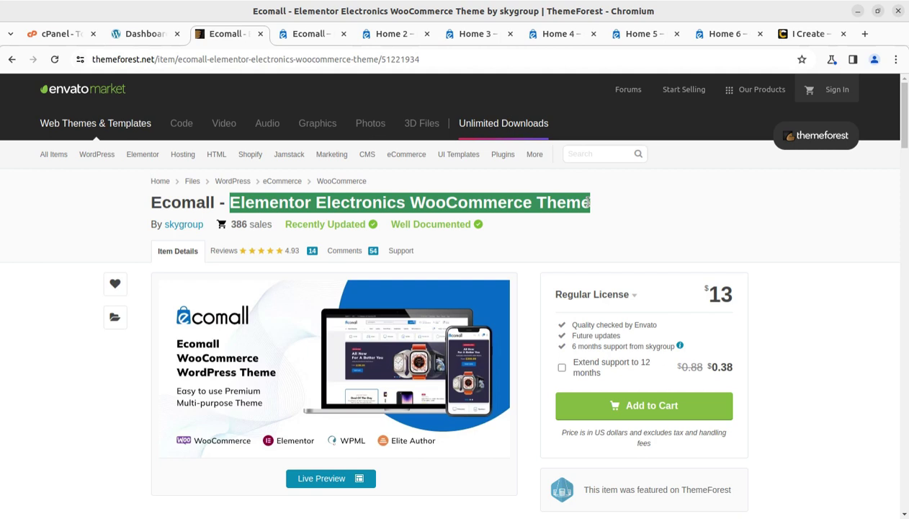
drag(705, 294, 724, 292)
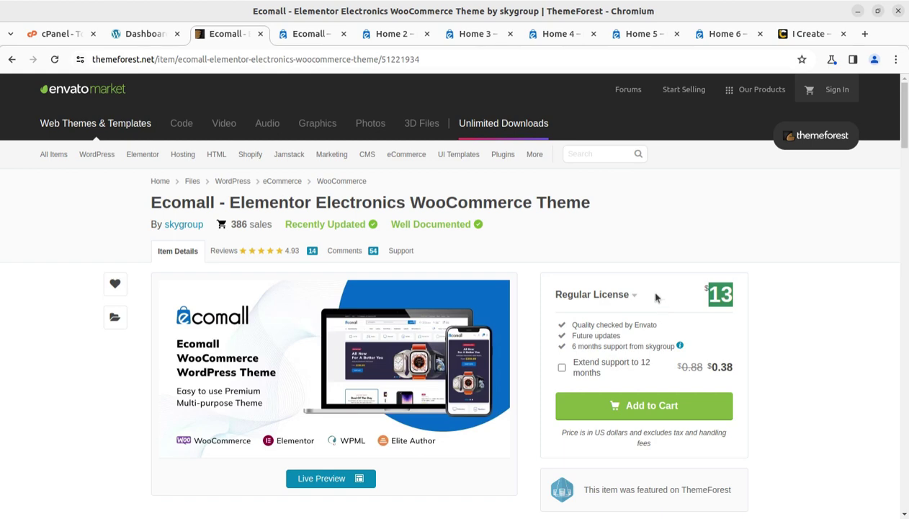
click(327, 35)
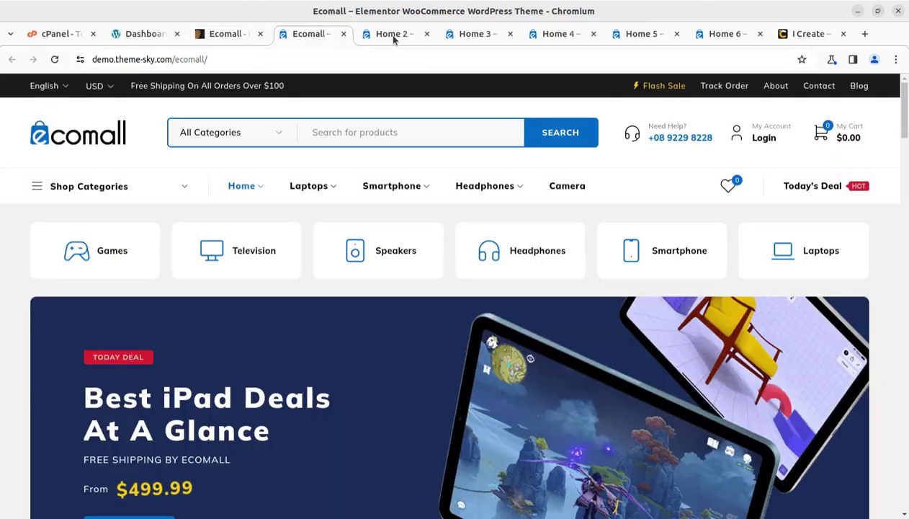
click(216, 34)
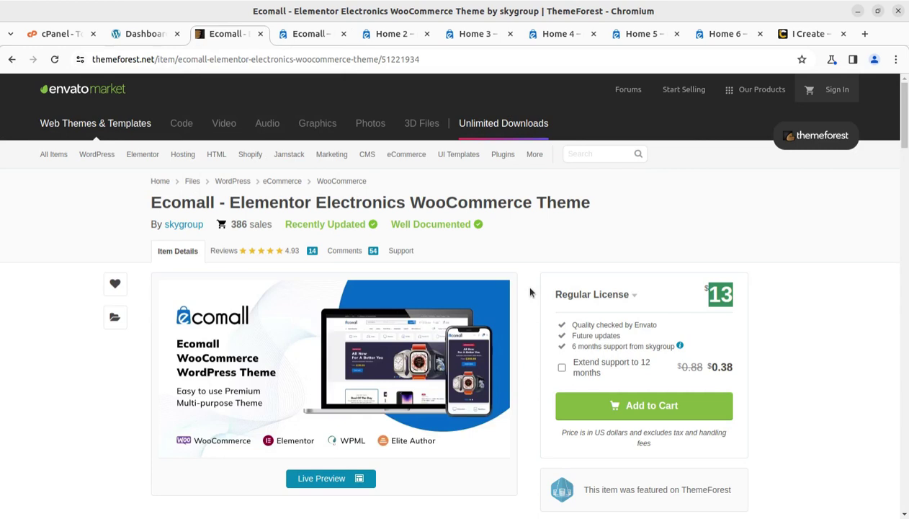
scroll(525, 366, down, 4)
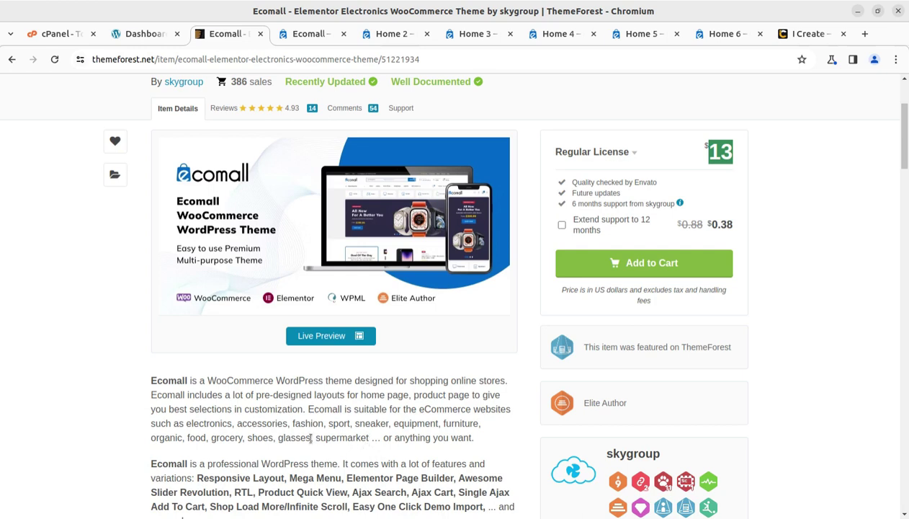
scroll(305, 437, down, 2)
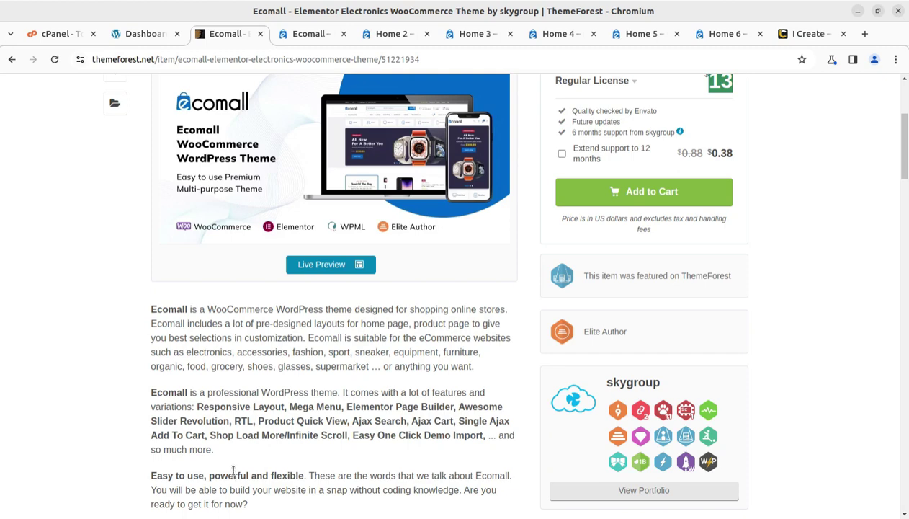
scroll(233, 470, up, 3)
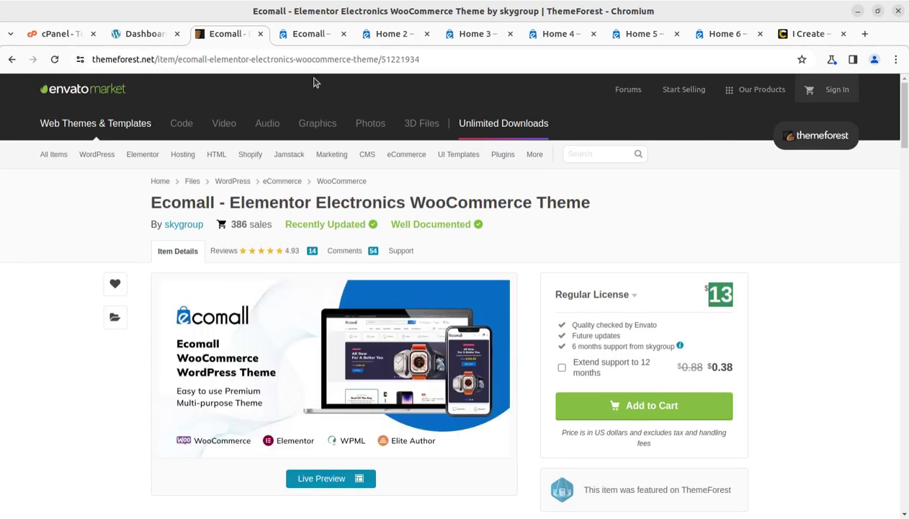
- Go through the Ecomall demos from the main page to Home 6 and back to Home 2
click(305, 36)
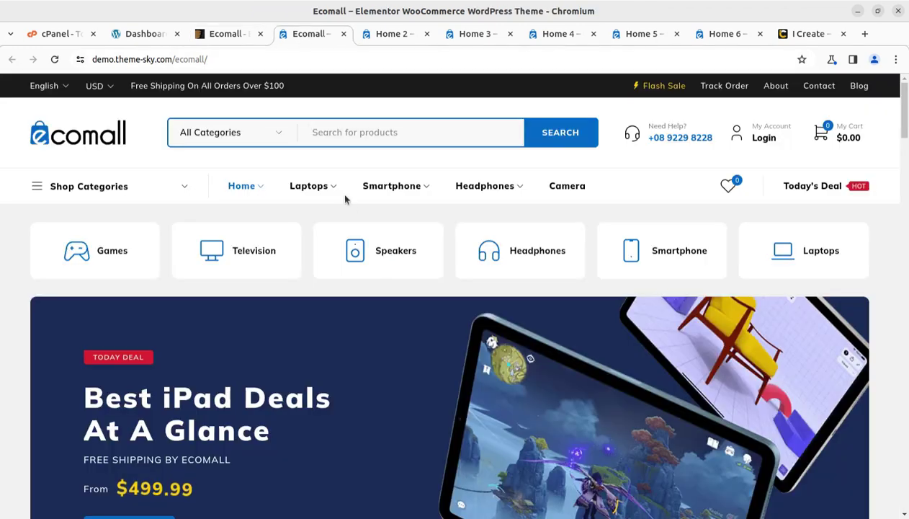
click(385, 36)
click(464, 34)
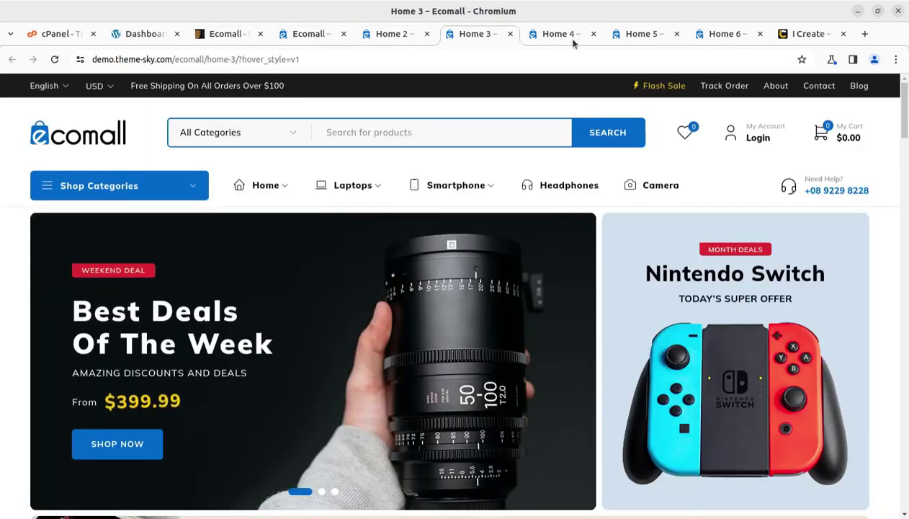
click(566, 38)
click(635, 36)
click(704, 37)
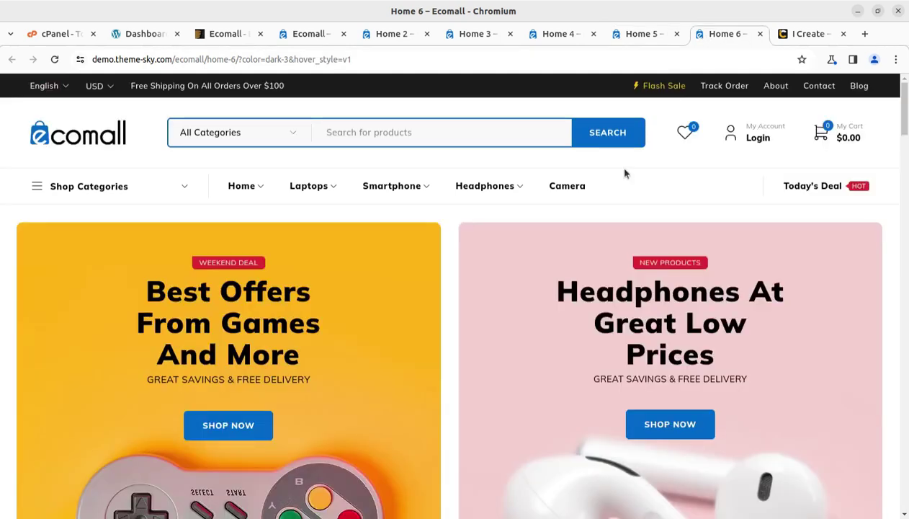
click(631, 38)
click(560, 35)
click(461, 35)
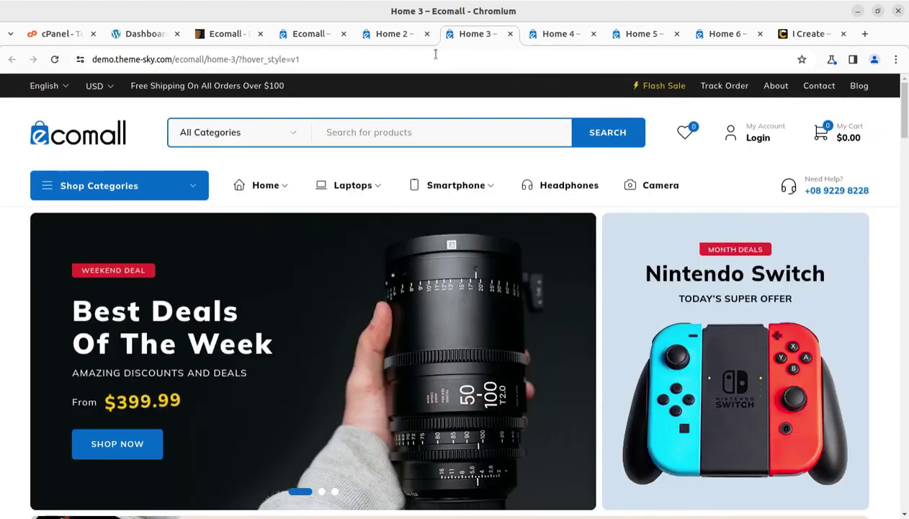
click(388, 43)
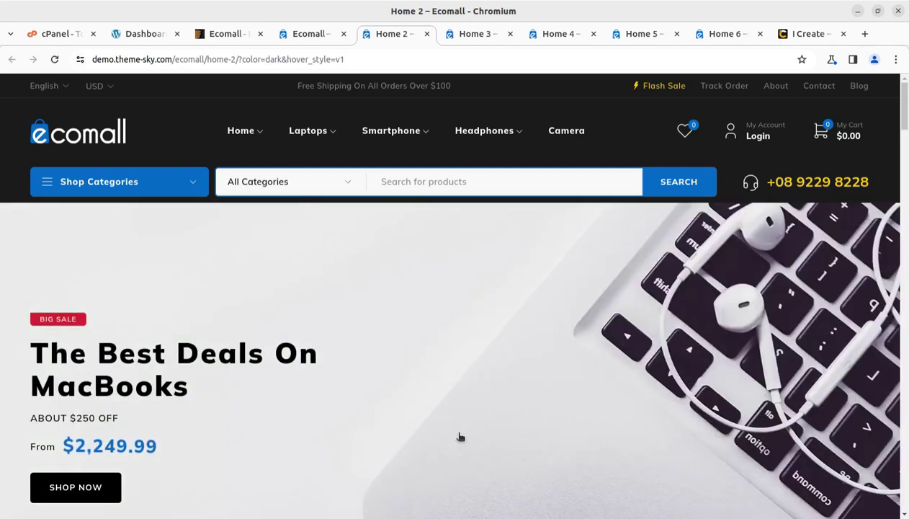
- Look over the WordPress dashboard and the hosting account's cPanel tools, finishing on the dashboard
click(147, 34)
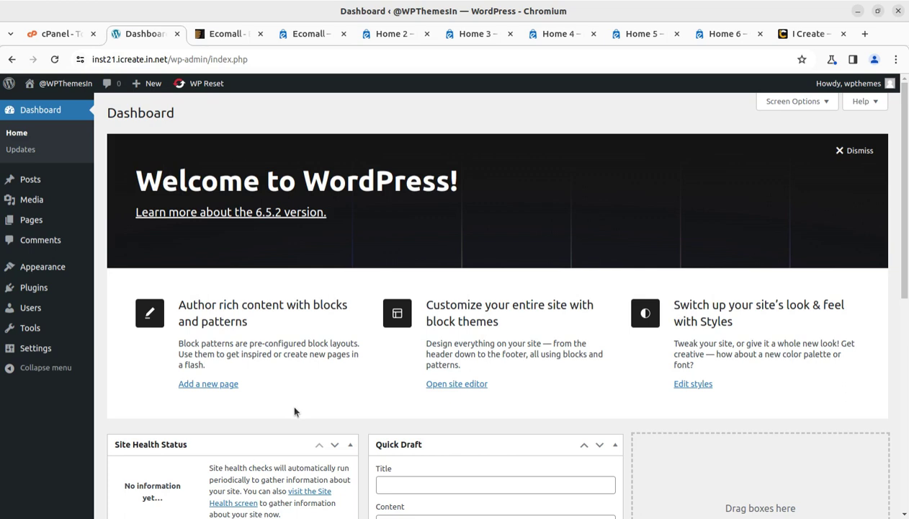
click(41, 36)
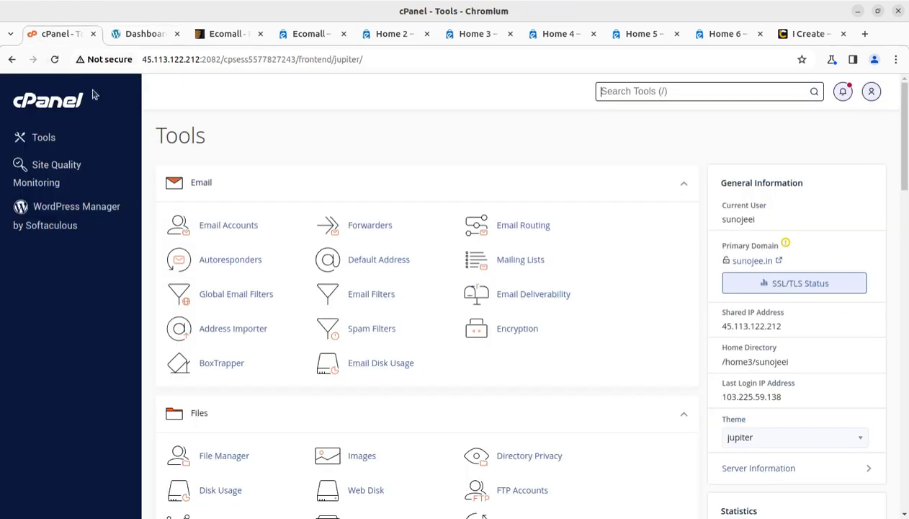
click(123, 34)
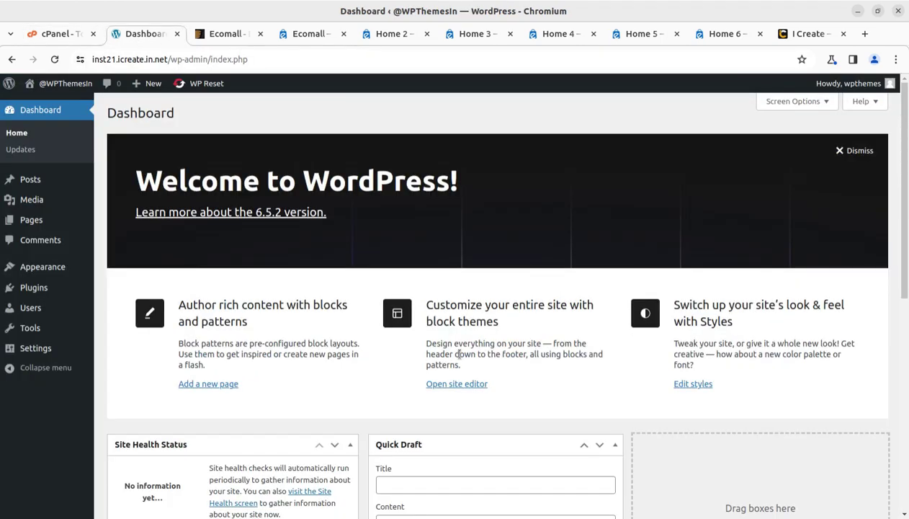
- Return to the Ecomall listing on ThemeForest and highlight its regular license price
click(225, 34)
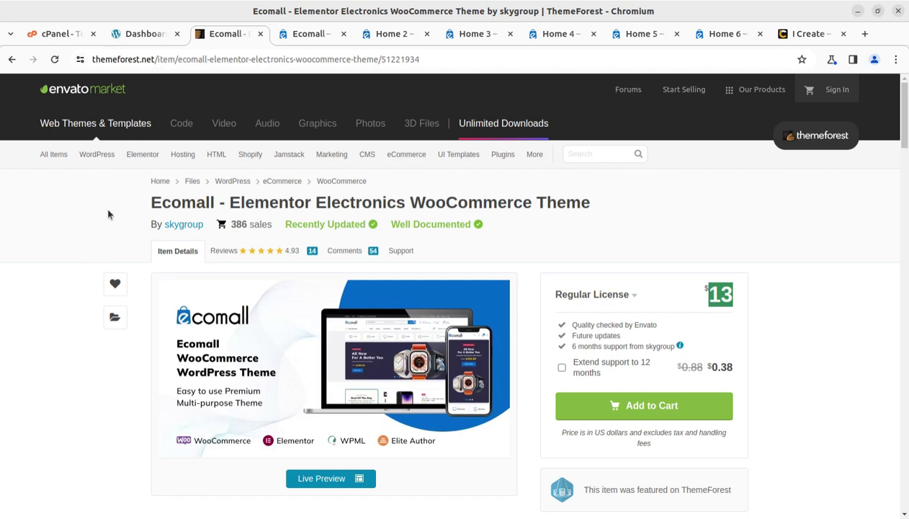
click(723, 297)
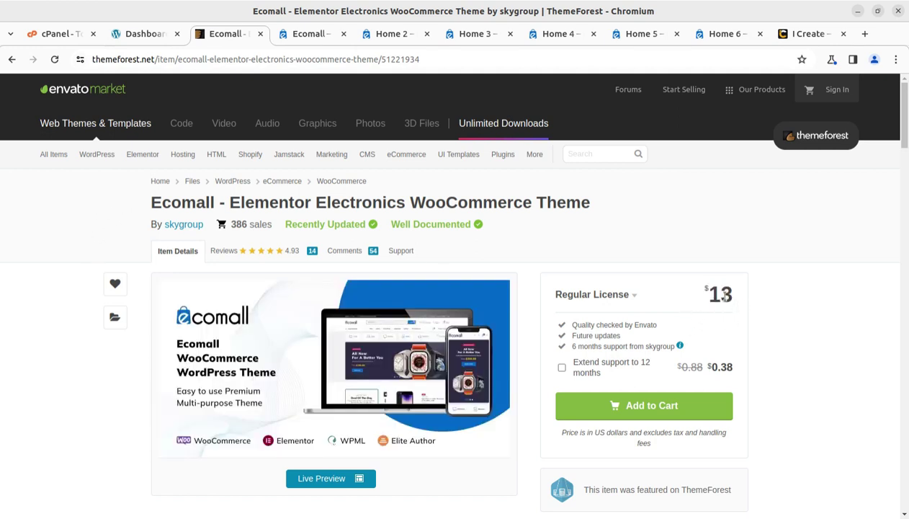
drag(710, 292, 729, 295)
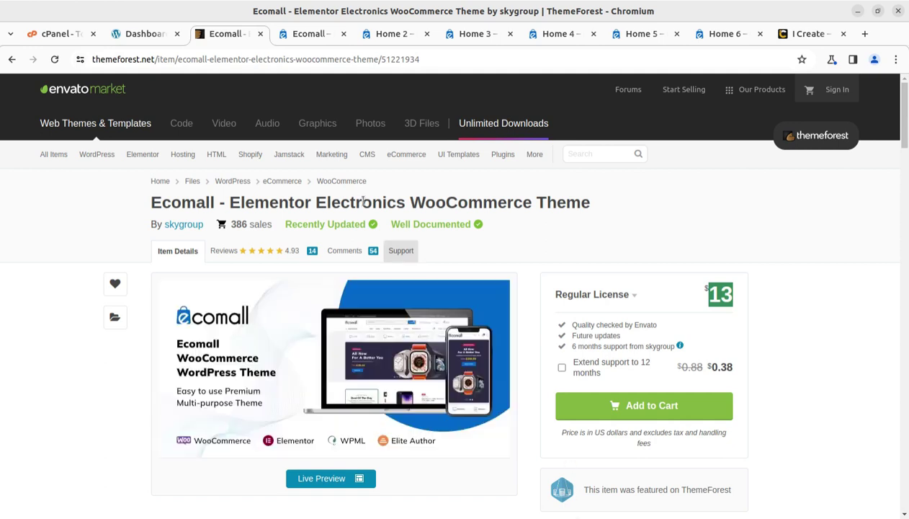
- Inspect the ecomall_v1.0.1 folder in Files, including ecomall.zip and ecomall-child.zip, and return to the WordPress dashboard in Chromium
mouse_move(406, 154)
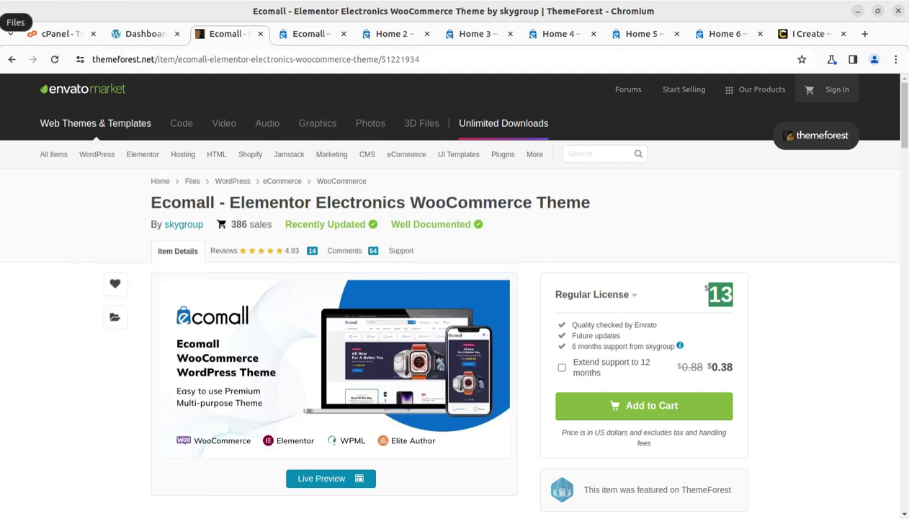
click(5, 45)
click(301, 85)
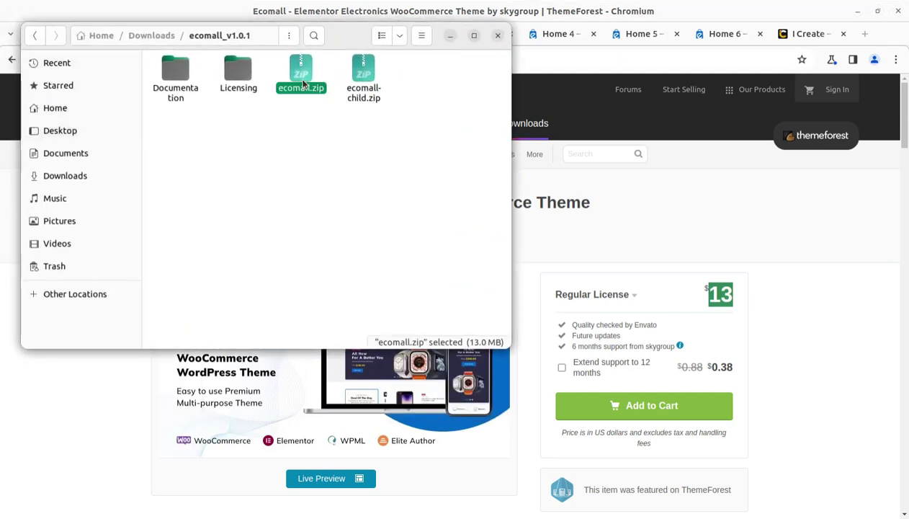
click(363, 72)
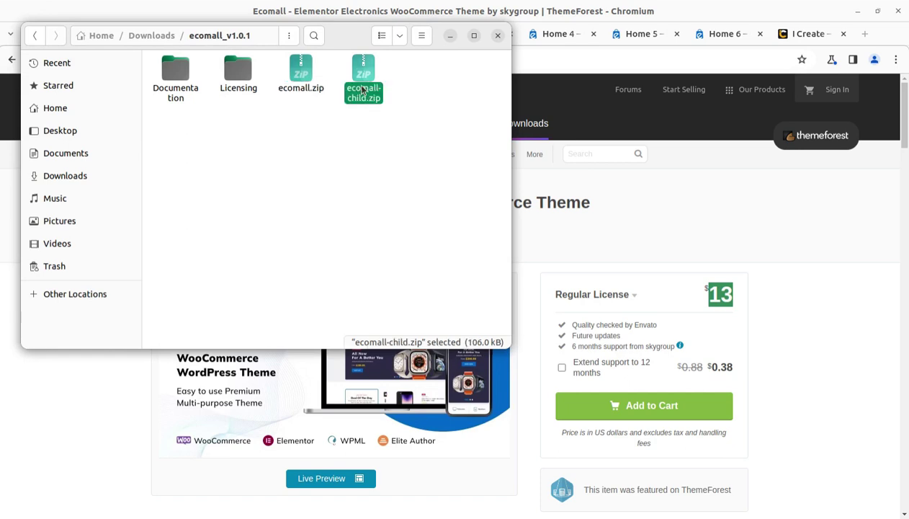
click(242, 81)
click(173, 72)
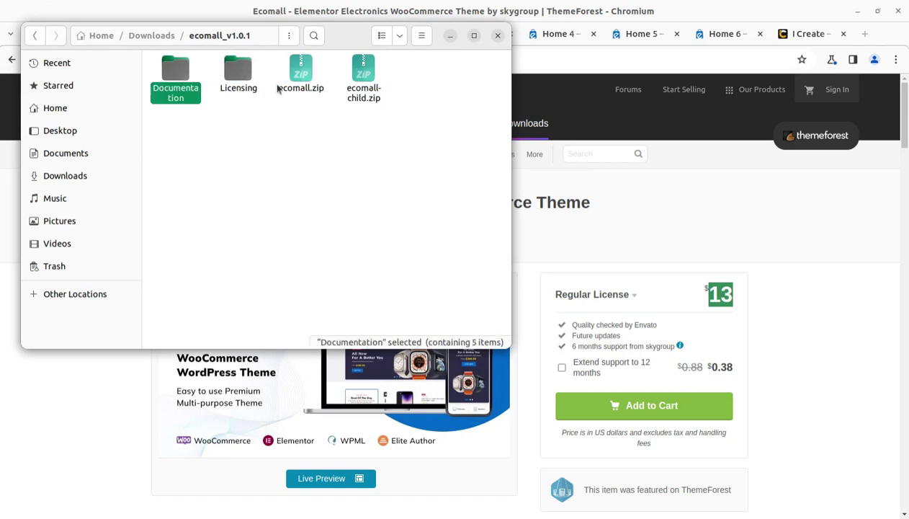
click(299, 77)
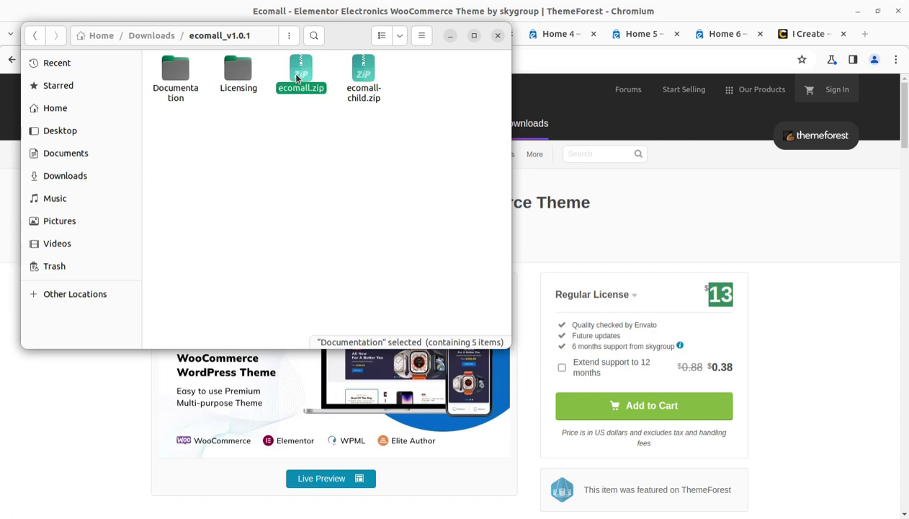
click(450, 35)
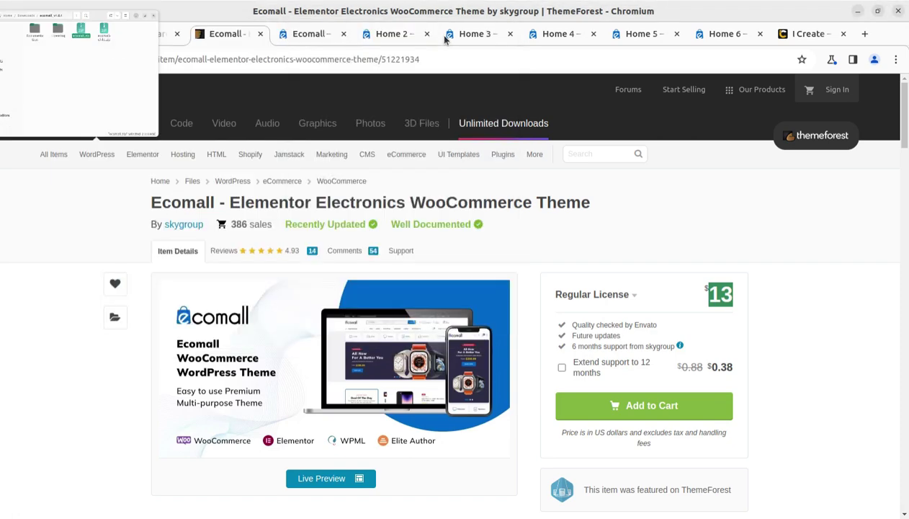
click(144, 36)
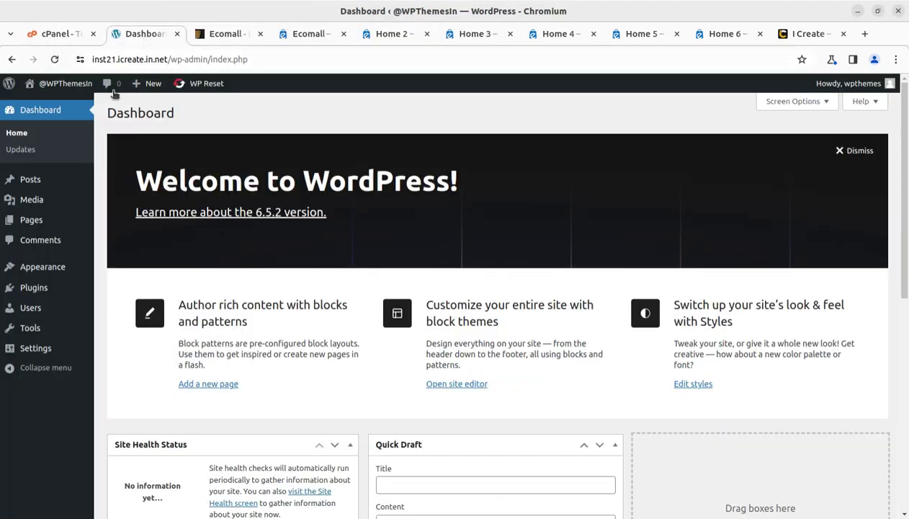
- View the site's current front page in a separate tab and return to the WordPress dashboard
mouse_move(45, 87)
click(45, 107)
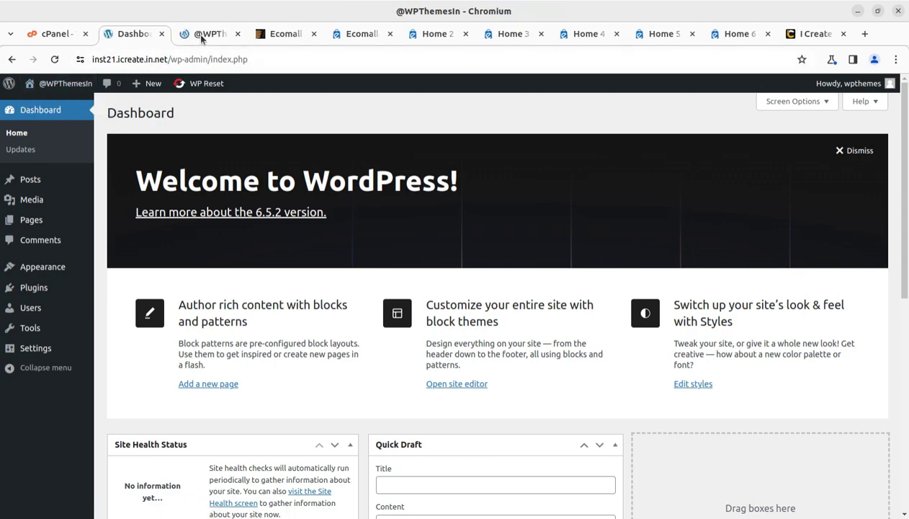
scroll(435, 310, down, 7)
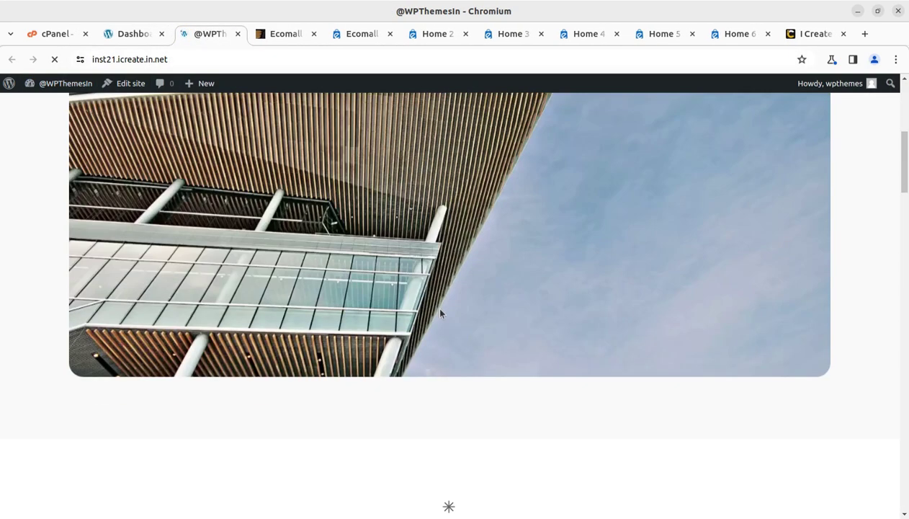
scroll(441, 310, up, 7)
click(131, 36)
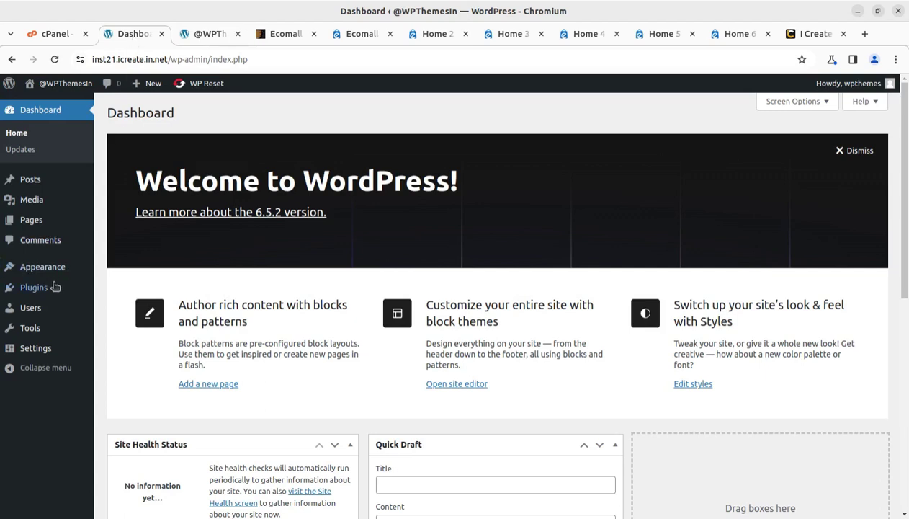
- Upload ecomall.zip from the ecomall_v1.0.1 folder as a new theme and install it
mouse_move(11, 275)
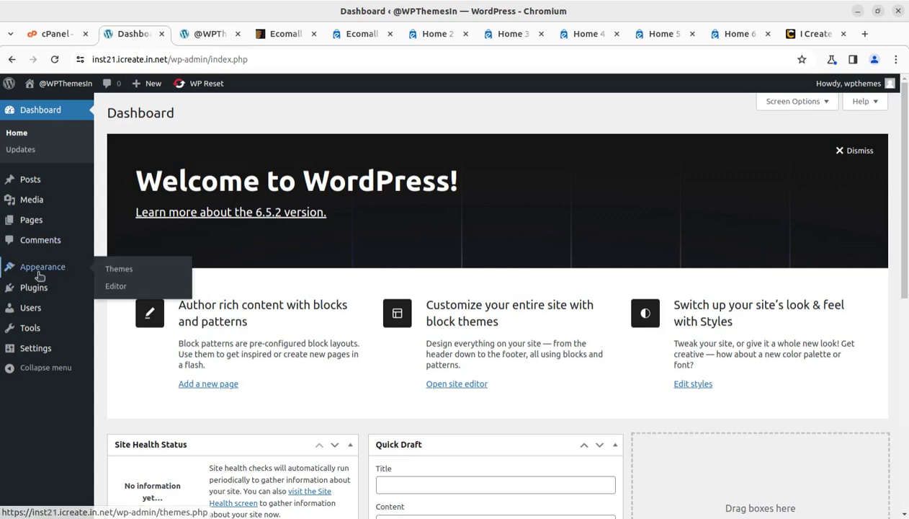
click(121, 271)
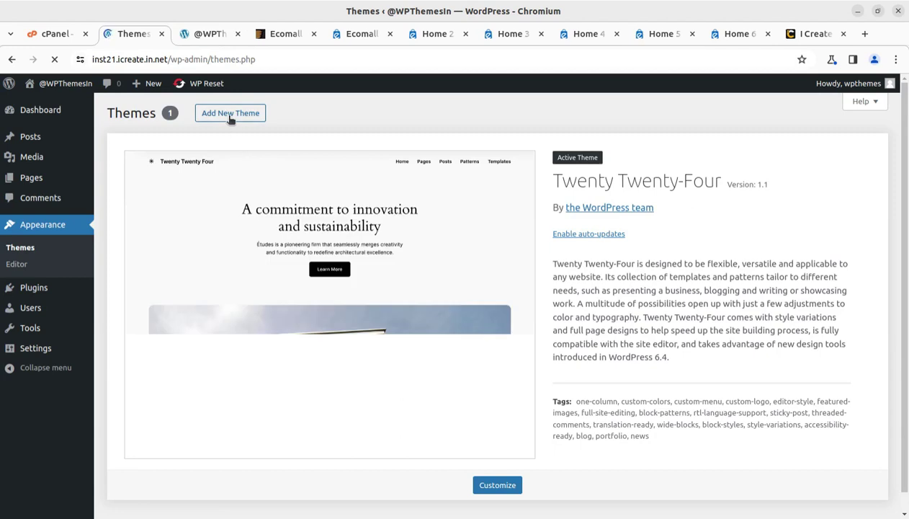
click(230, 118)
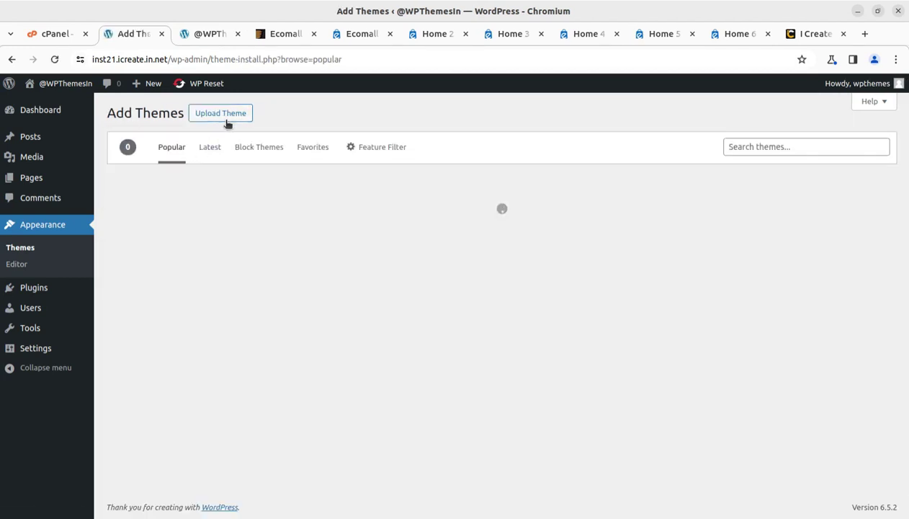
click(225, 120)
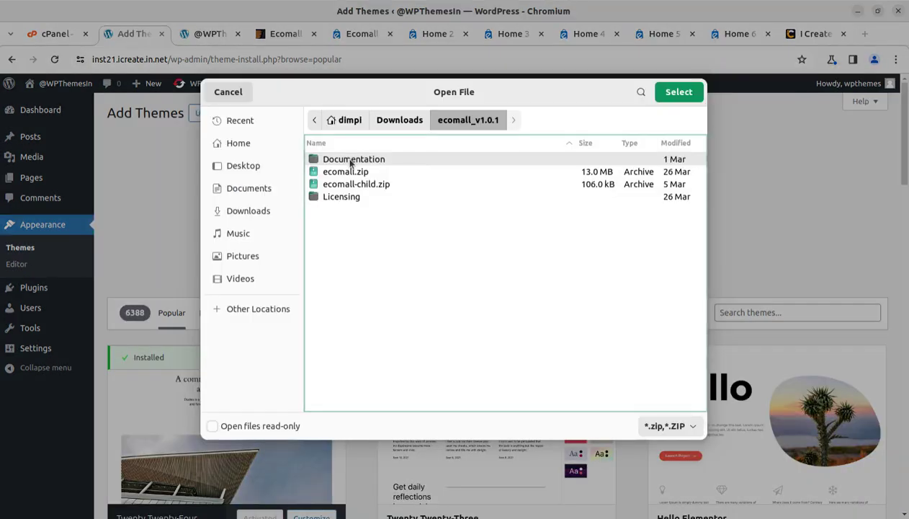
click(346, 173)
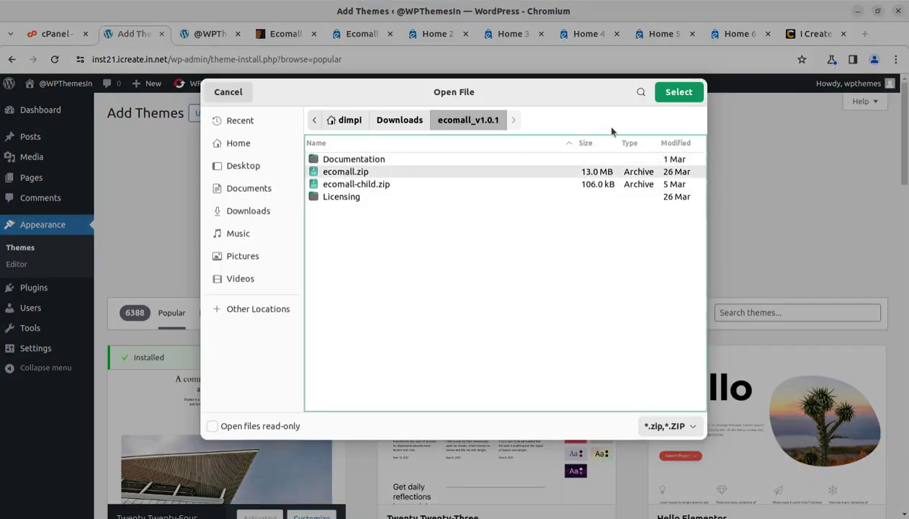
click(679, 92)
click(580, 223)
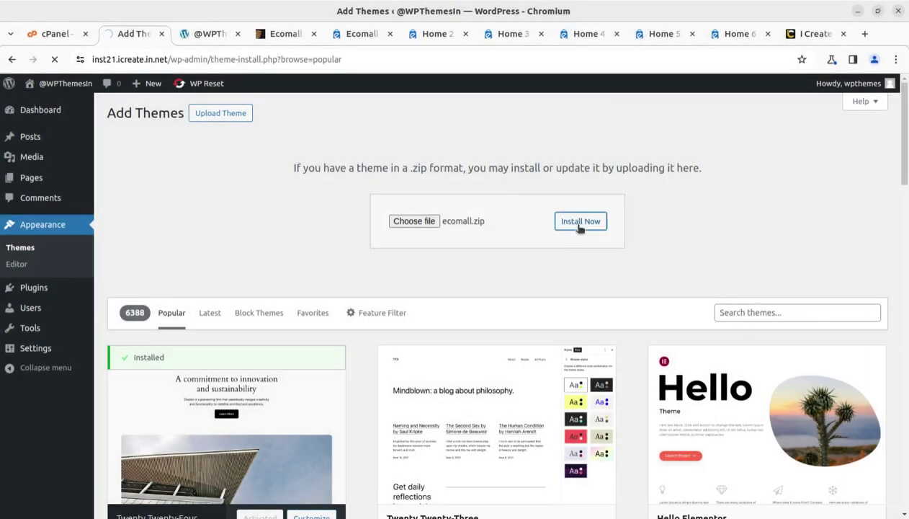
- Look over the hosting account's cPanel email and file tools, and return to the WordPress theme installation page
click(55, 35)
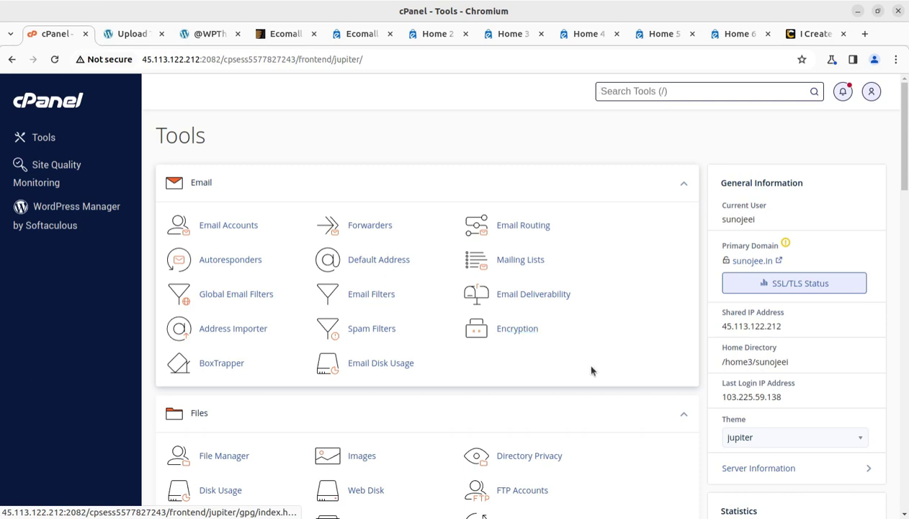
scroll(593, 376, down, 2)
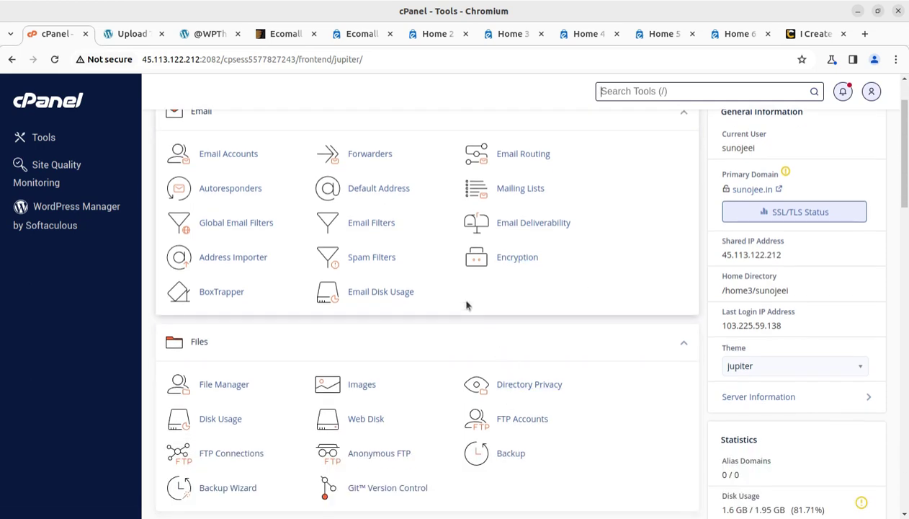
key(ctrl+Tab)
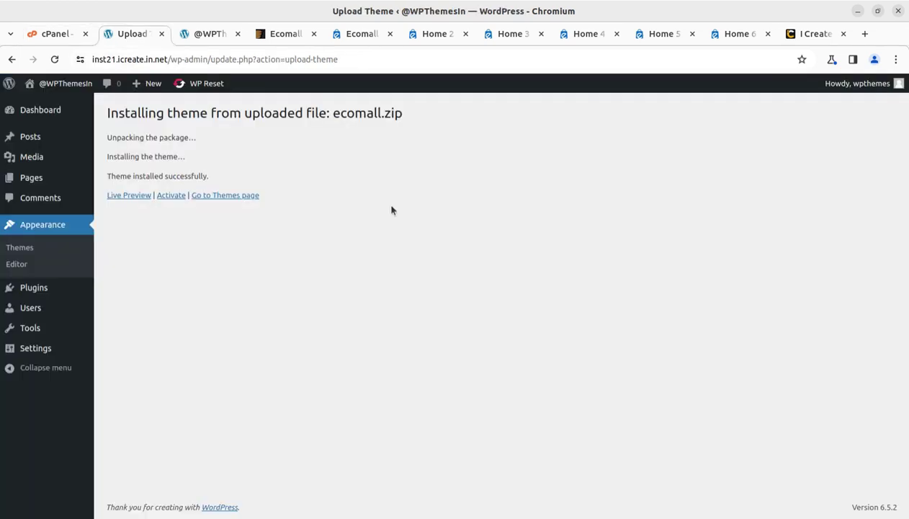
- Open the Ecomall theme's details from the installed themes and activate the theme
click(225, 195)
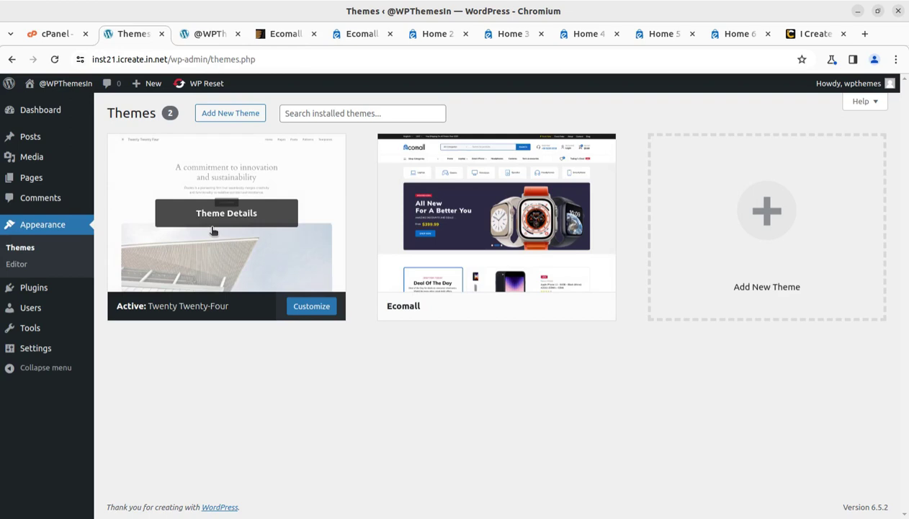
click(470, 216)
drag(563, 180, 692, 185)
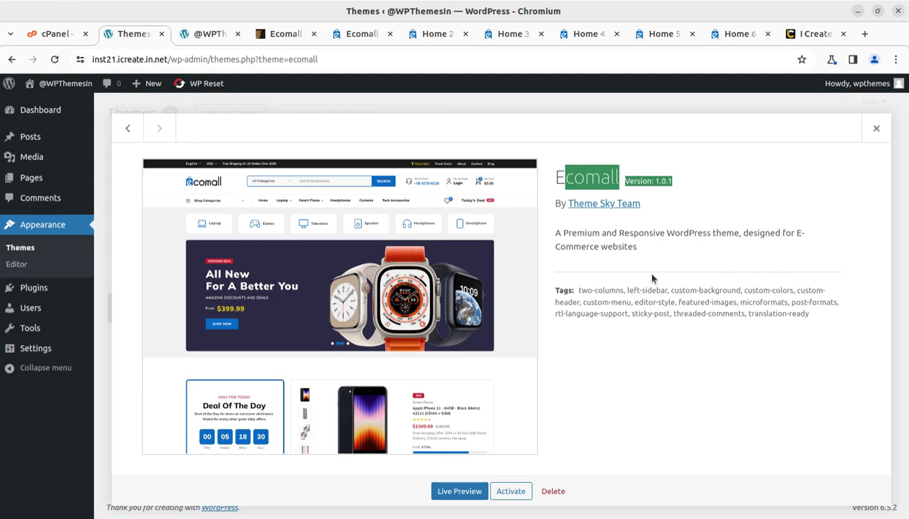
click(494, 492)
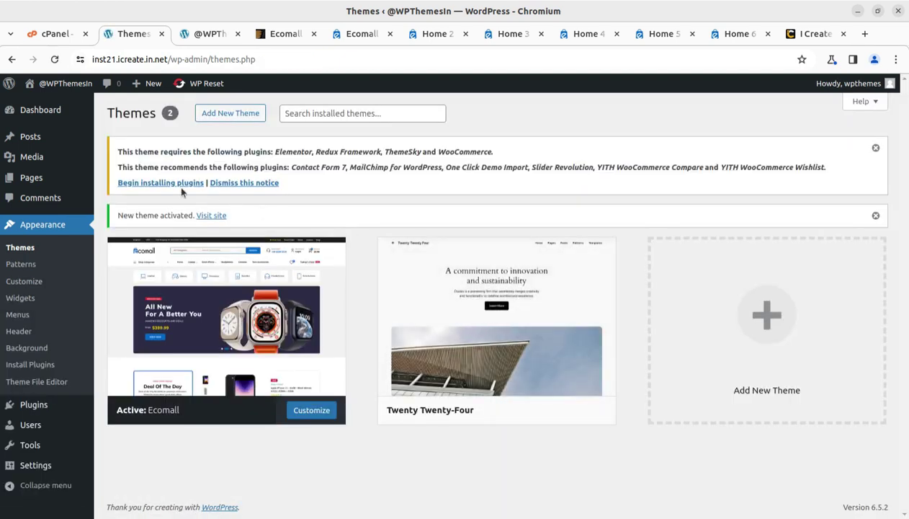
- Open the theme's plugin installer and highlight Elementor, Redux Framework and ThemeSky in the list
click(144, 183)
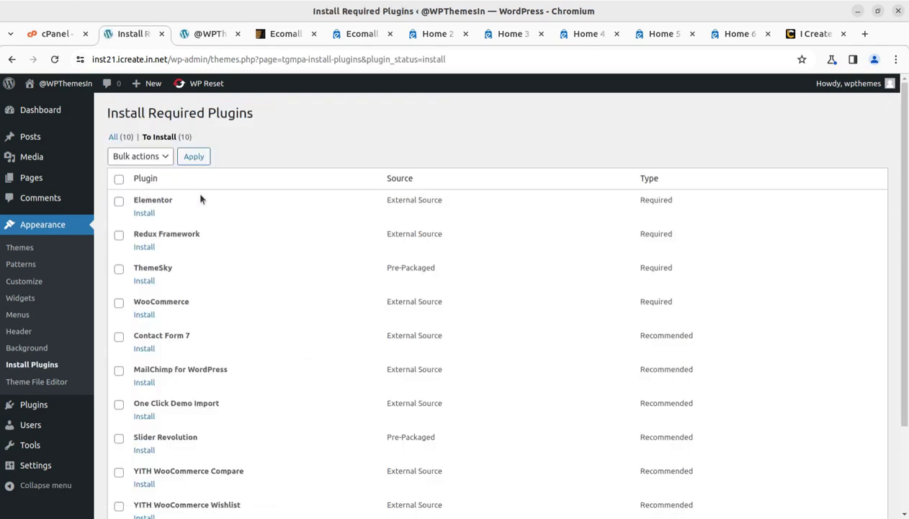
drag(173, 211, 131, 203)
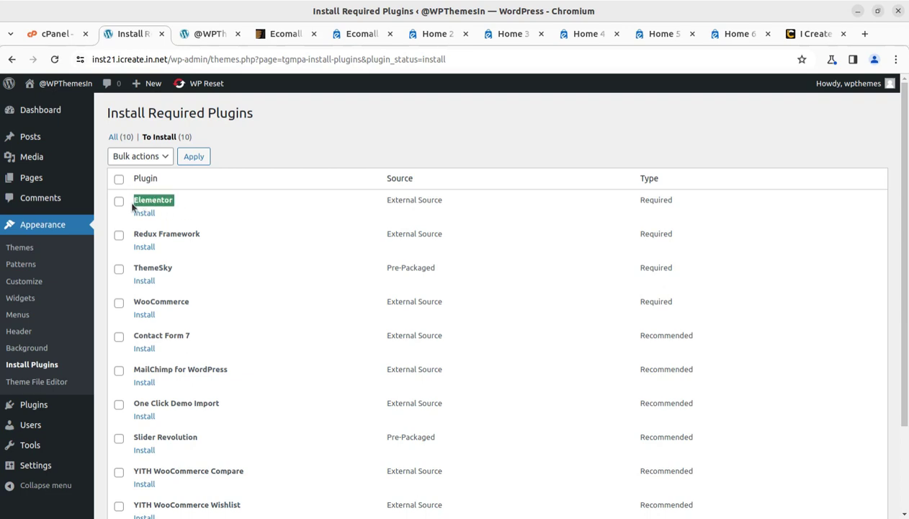
drag(209, 237, 133, 231)
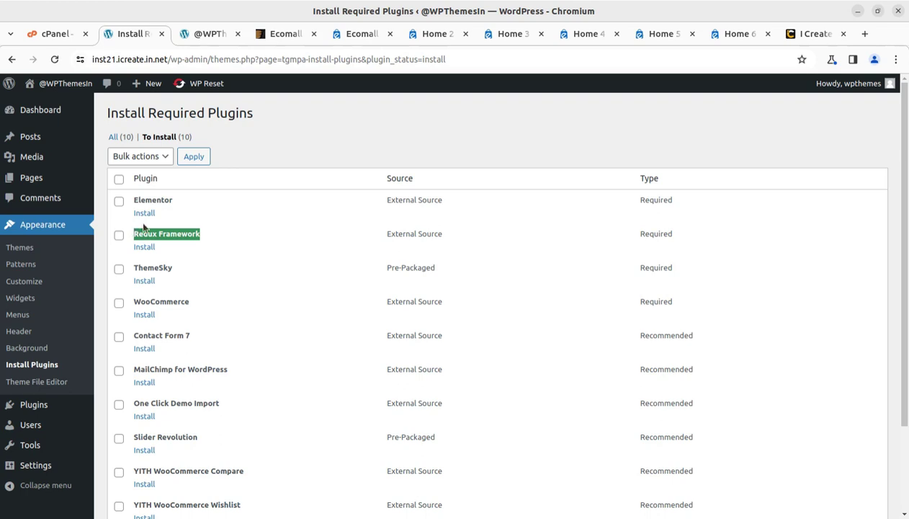
drag(180, 282, 127, 271)
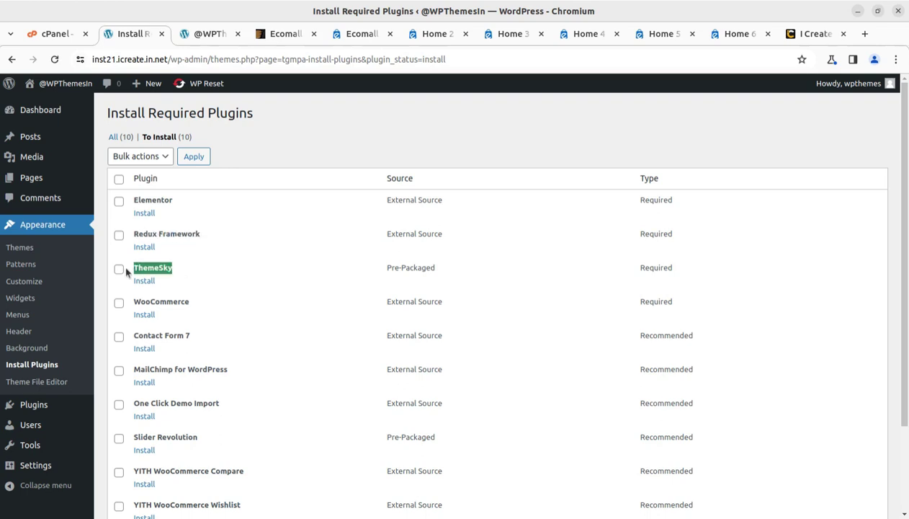
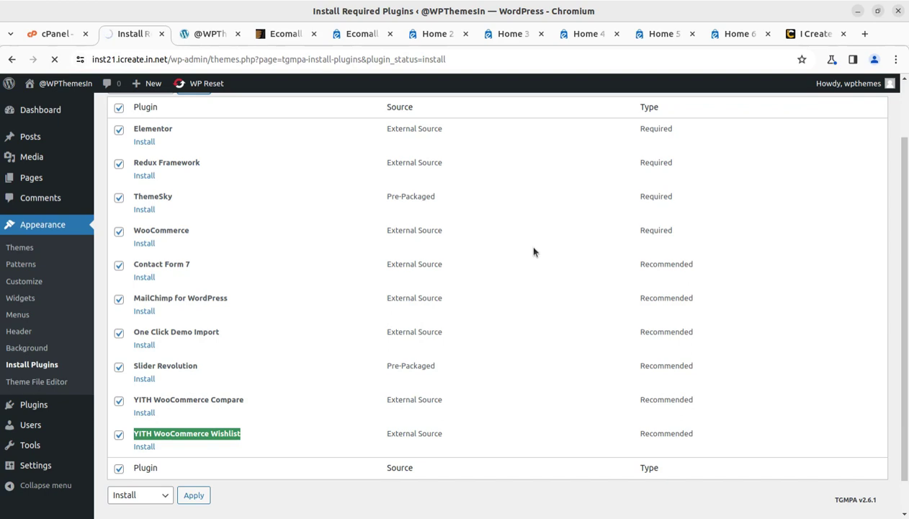
- Bulk-install all the plugins that the Ecomall theme requires and recommends, from Elementor to YITH WooCommerce Wishlist
scroll(534, 251, up, 3)
scroll(487, 280, down, 4)
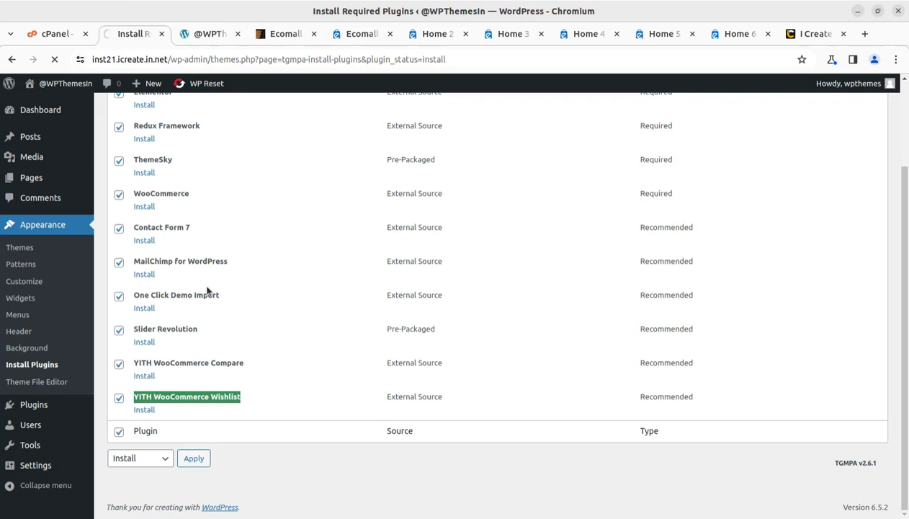
scroll(340, 294, up, 2)
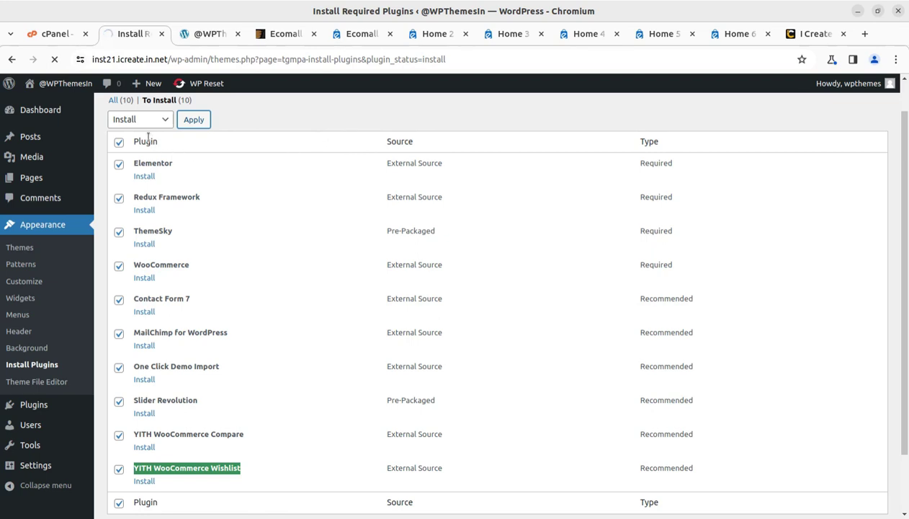
click(193, 124)
scroll(330, 366, down, 2)
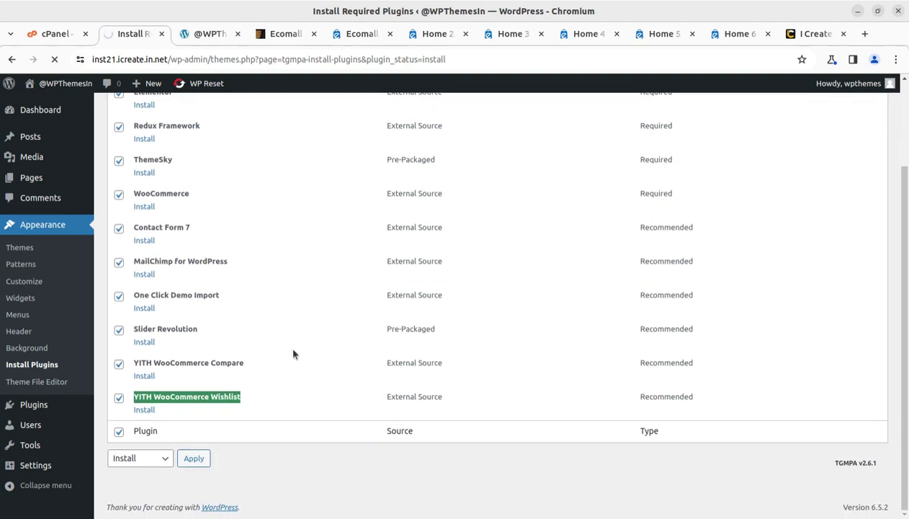
scroll(293, 353, up, 2)
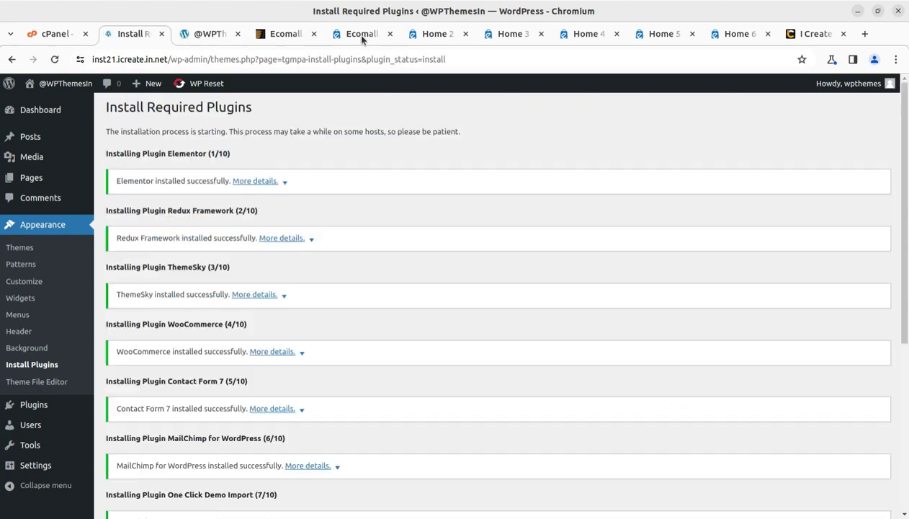
- Check each plugin's installation result, return to the required plugins installer and review the plugins' versions and status
scroll(515, 251, down, 5)
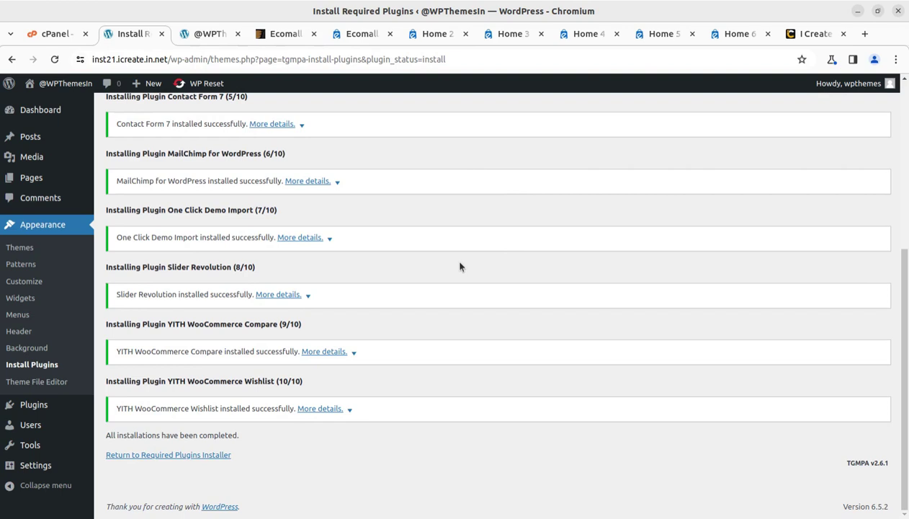
scroll(460, 267, up, 3)
scroll(387, 209, up, 3)
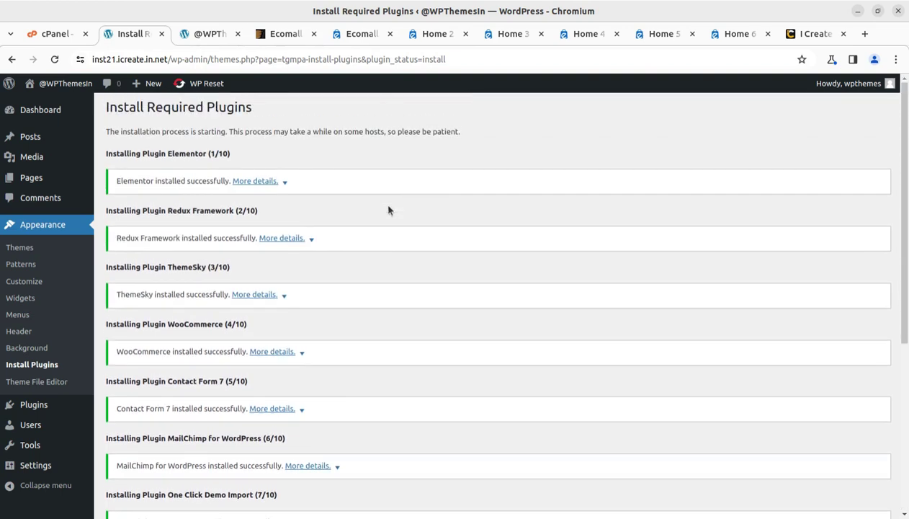
scroll(377, 209, down, 5)
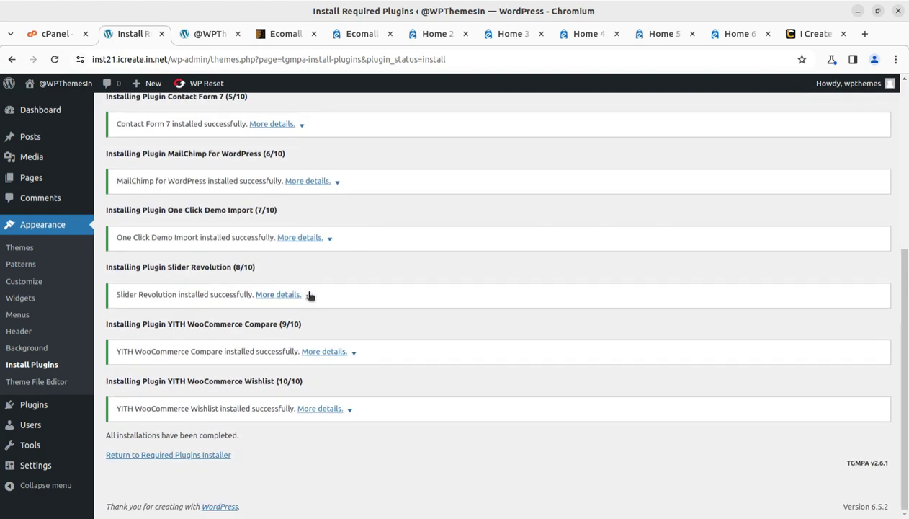
scroll(308, 295, up, 3)
scroll(308, 298, down, 3)
click(179, 455)
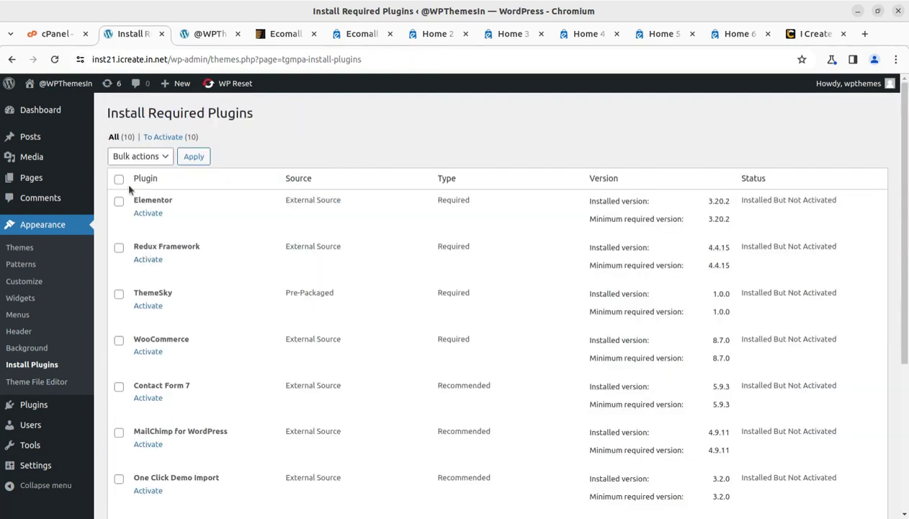
scroll(672, 231, down, 5)
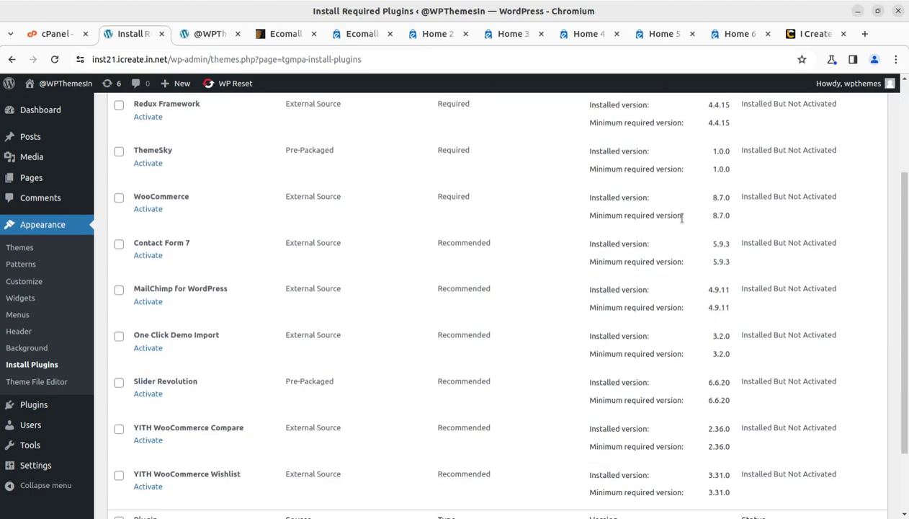
scroll(711, 306, up, 3)
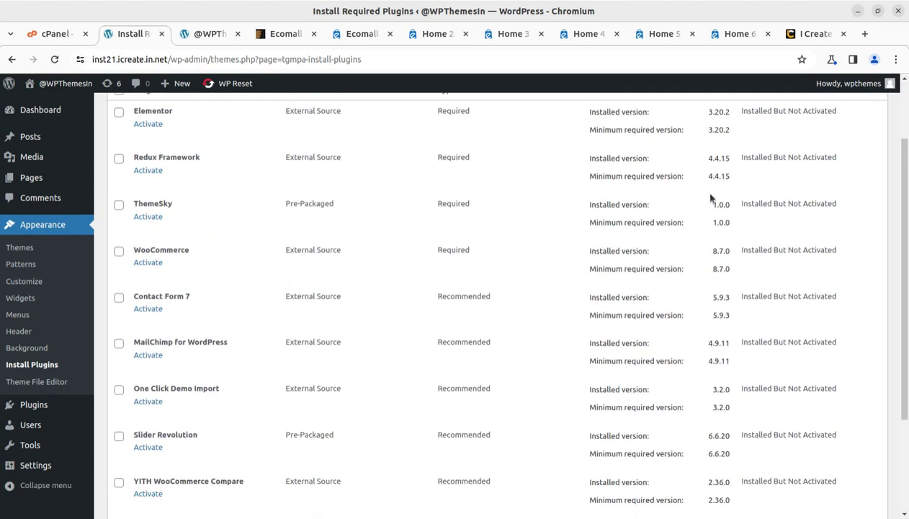
scroll(714, 232, up, 2)
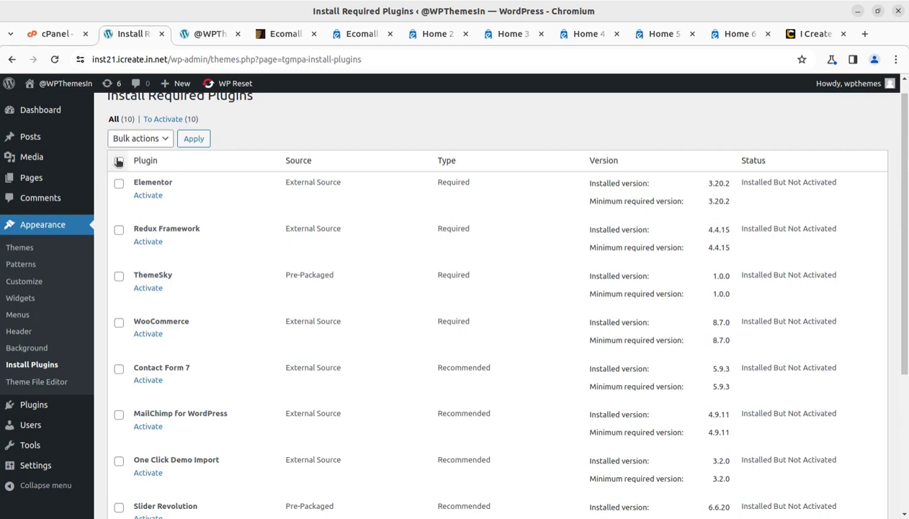
- Select all the installed plugins in the required plugins list and activate them in bulk
click(119, 160)
click(155, 138)
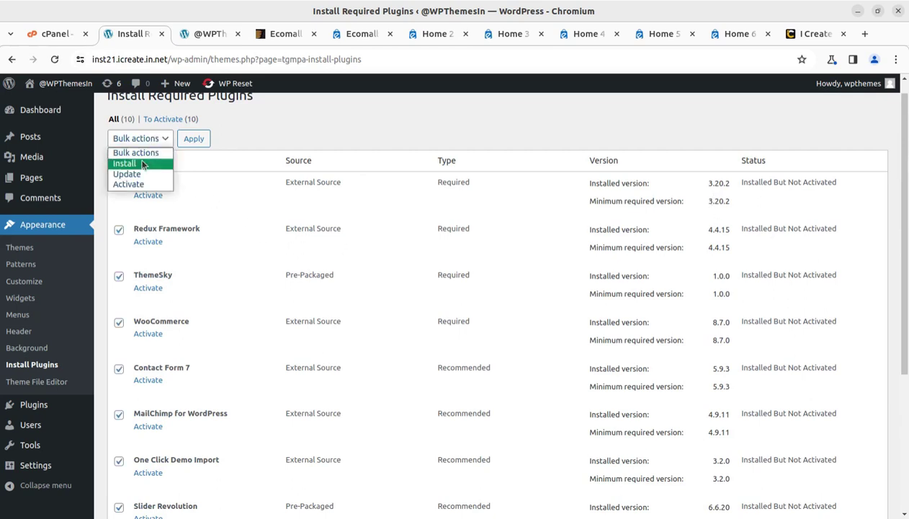
click(134, 185)
click(192, 140)
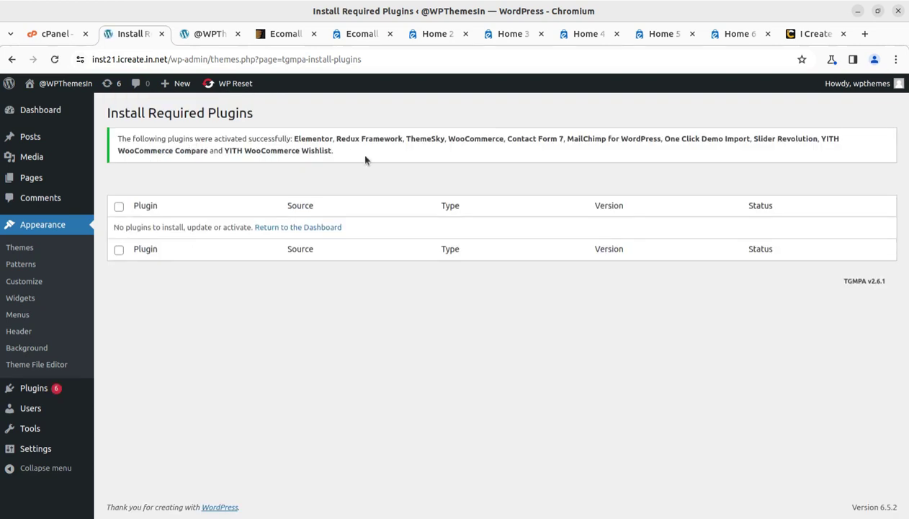
- Go back to the WordPress dashboard, closing Elementor's getting-started setup
click(54, 110)
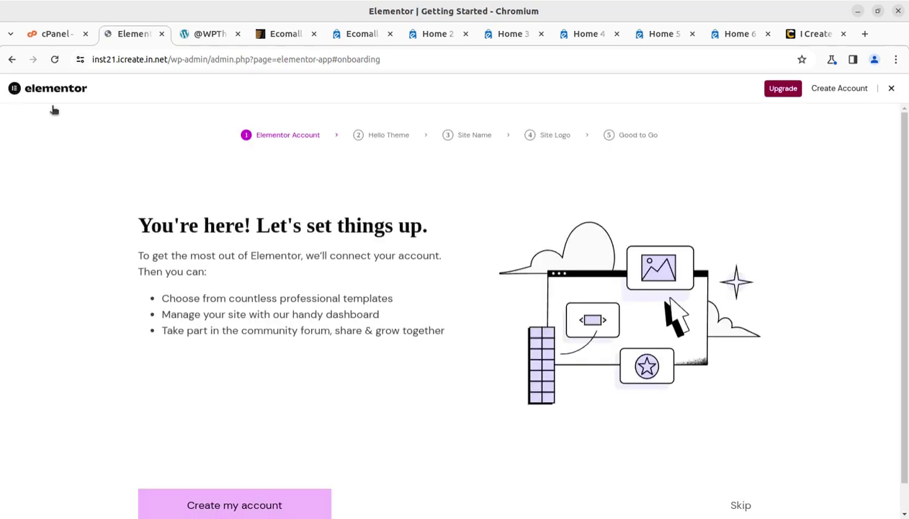
click(891, 88)
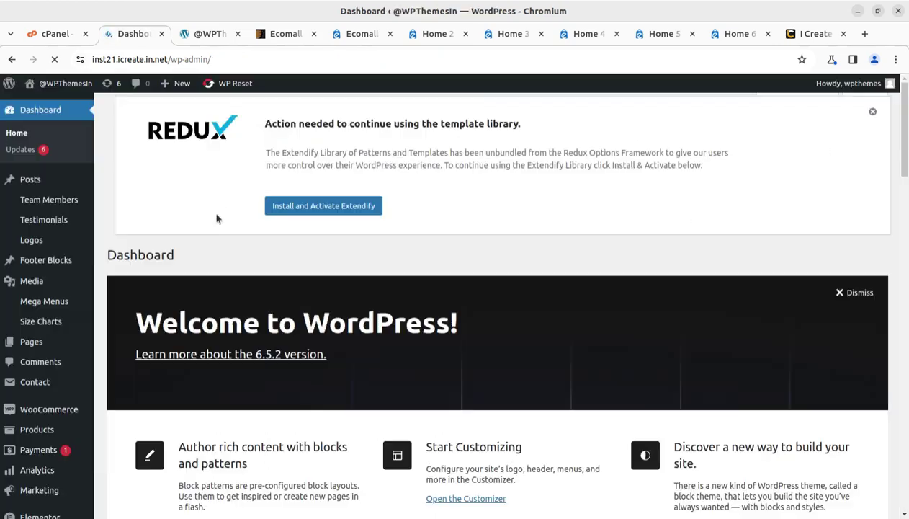
- Dismiss the Redux template library notice on the WordPress dashboard
scroll(389, 274, down, 1)
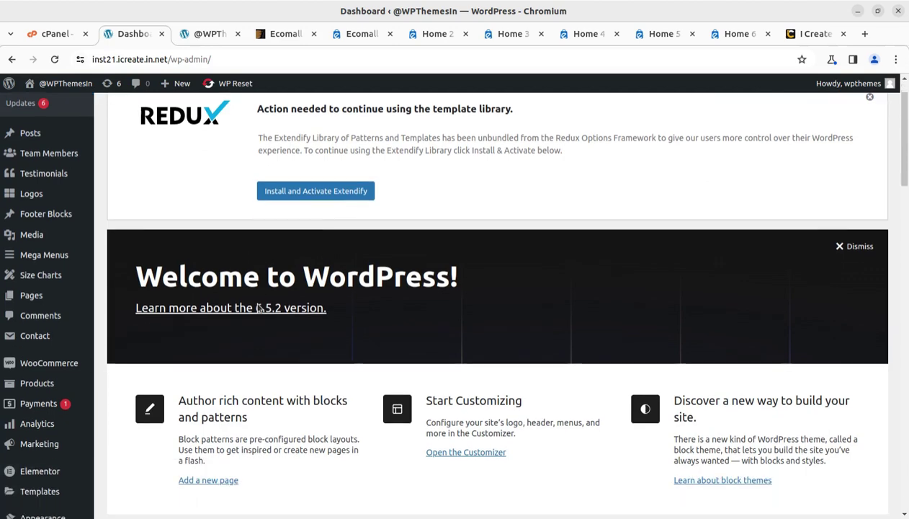
scroll(673, 205, up, 1)
click(869, 144)
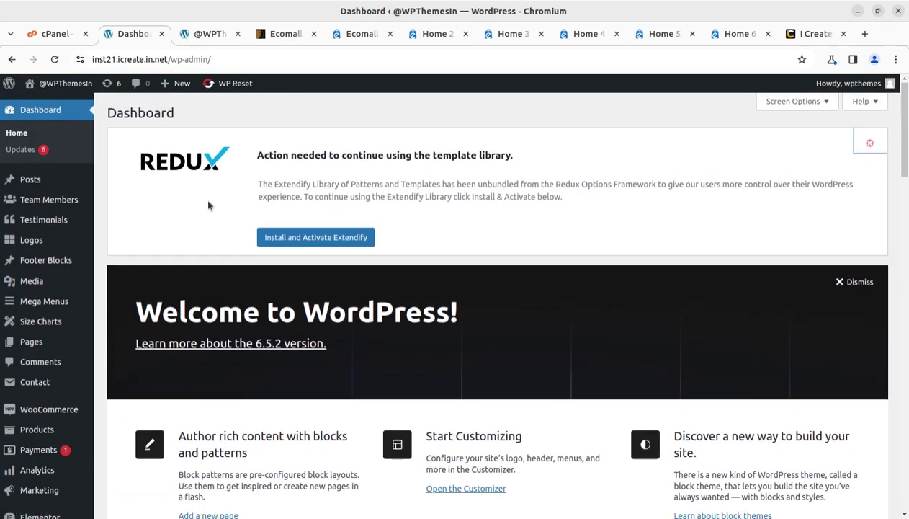
scroll(29, 245, down, 3)
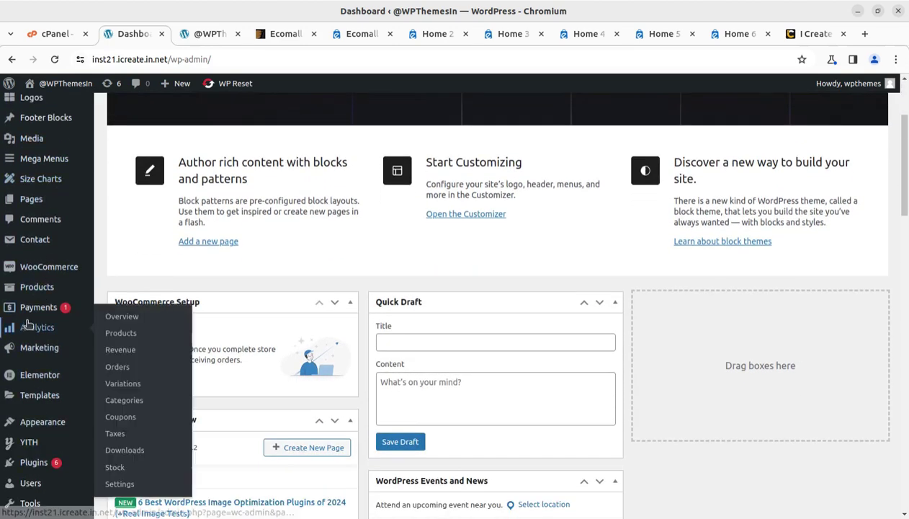
- Reload the site's front page to check how it looks with the Ecomall theme active
scroll(39, 211, up, 3)
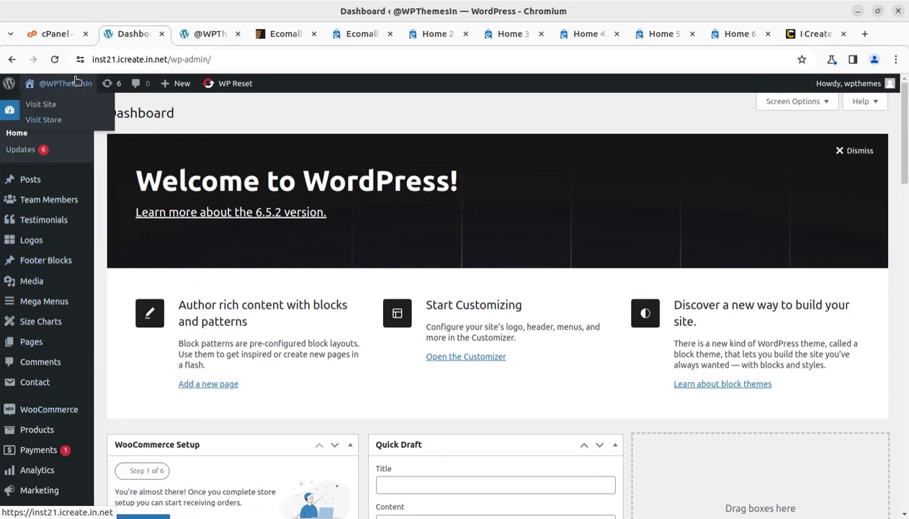
click(191, 36)
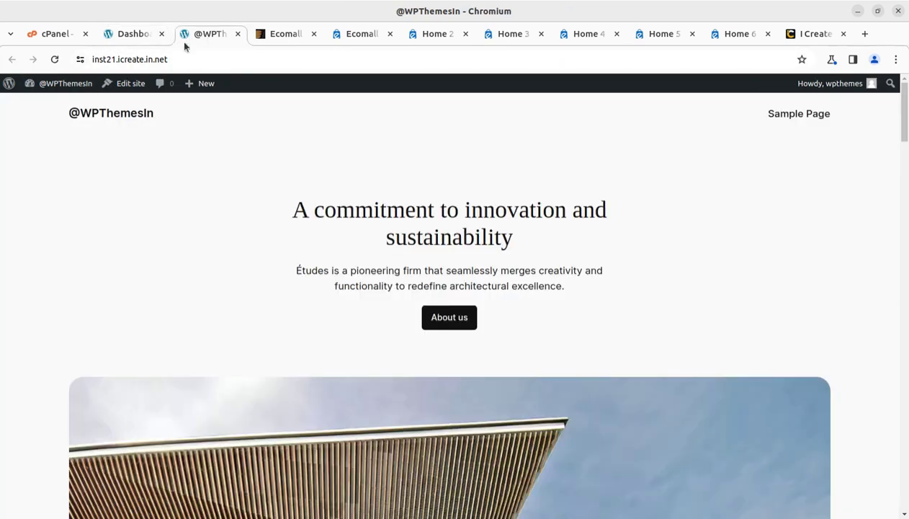
click(54, 60)
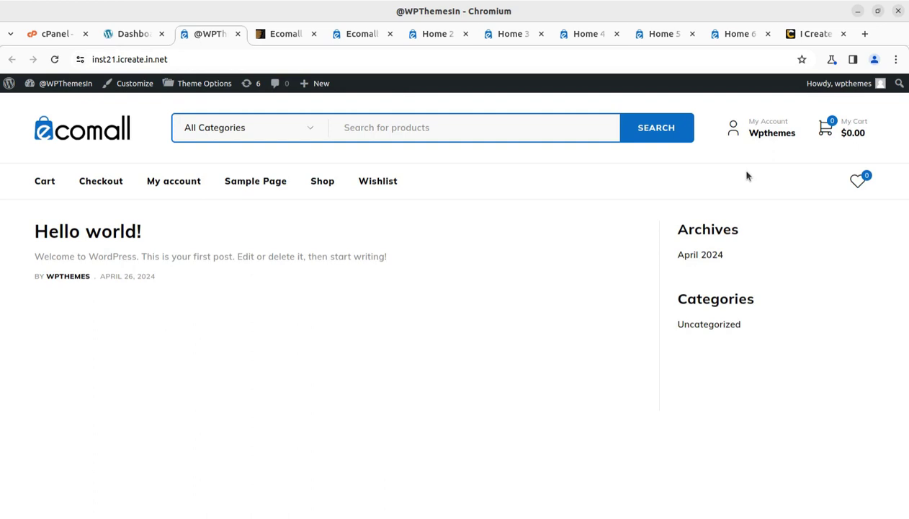
- Review the Ecomall demo home pages, from the main demo through Home 6, including Home 2's categories and weekly deals
click(358, 33)
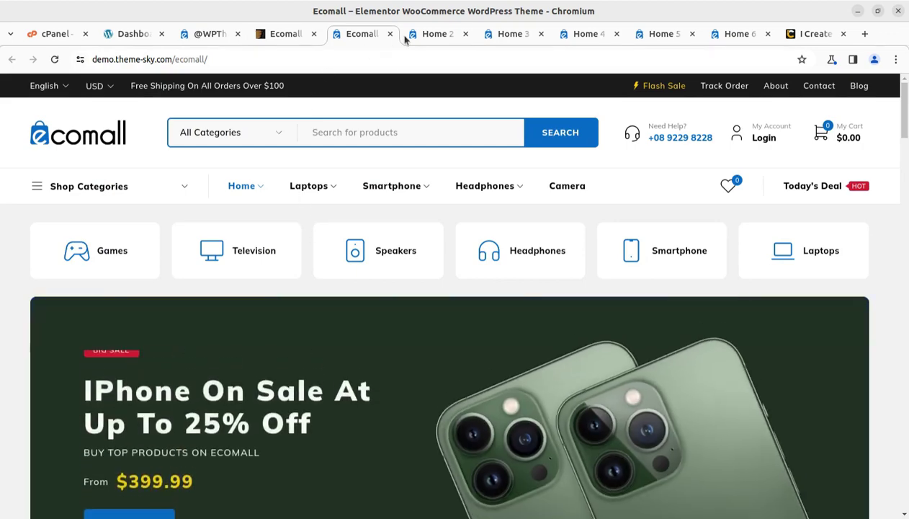
click(427, 35)
click(510, 38)
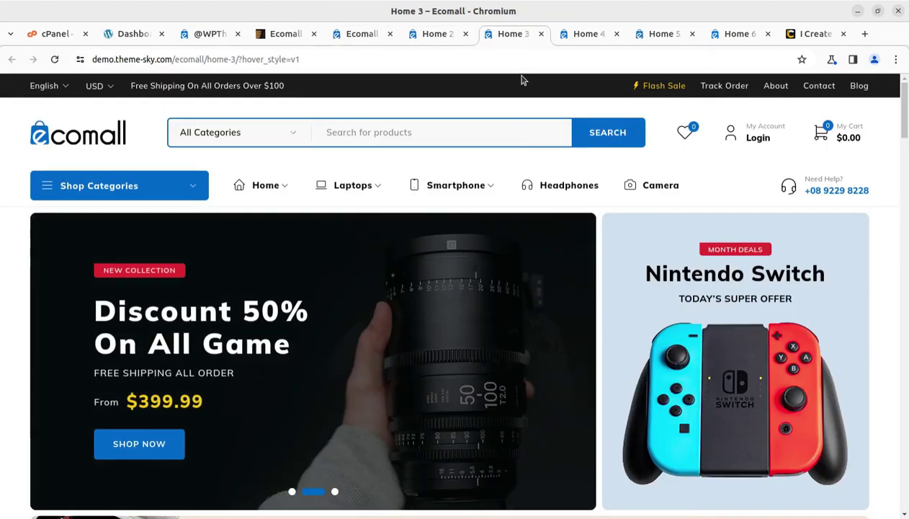
click(425, 34)
scroll(447, 278, down, 5)
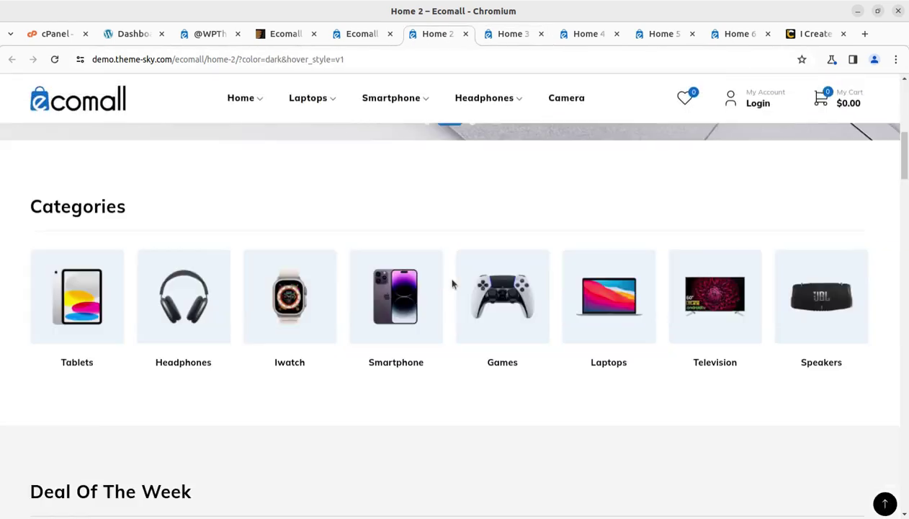
scroll(452, 283, down, 2)
scroll(461, 281, down, 3)
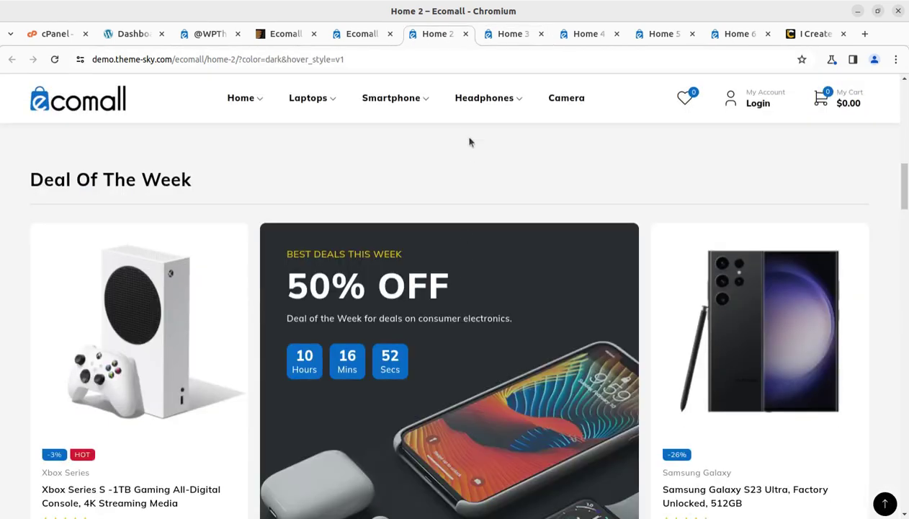
click(527, 37)
click(608, 36)
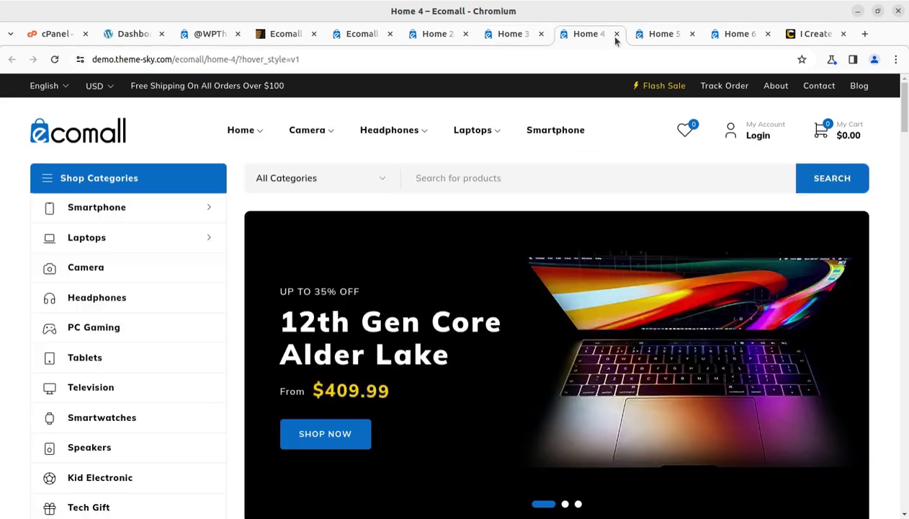
click(652, 34)
click(729, 34)
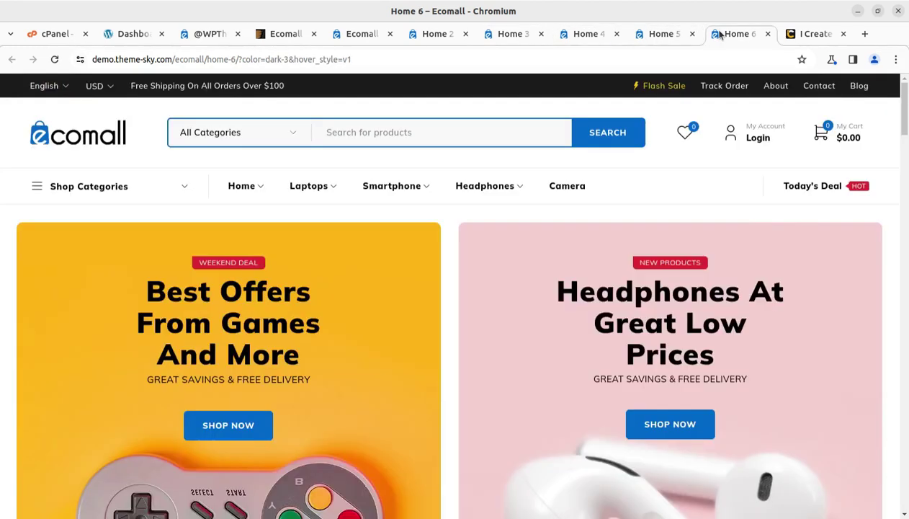
- Look at the i-Create website, closing its chat window, and return to the site's front page
click(807, 34)
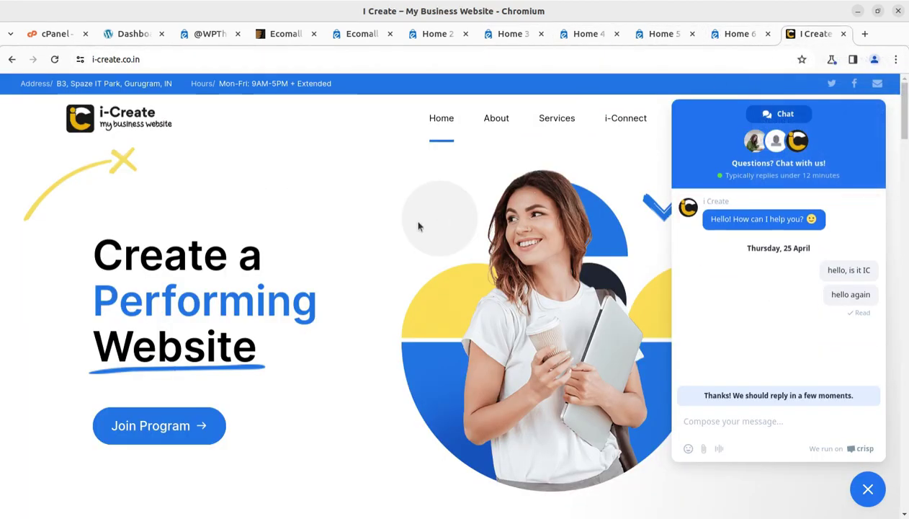
click(871, 492)
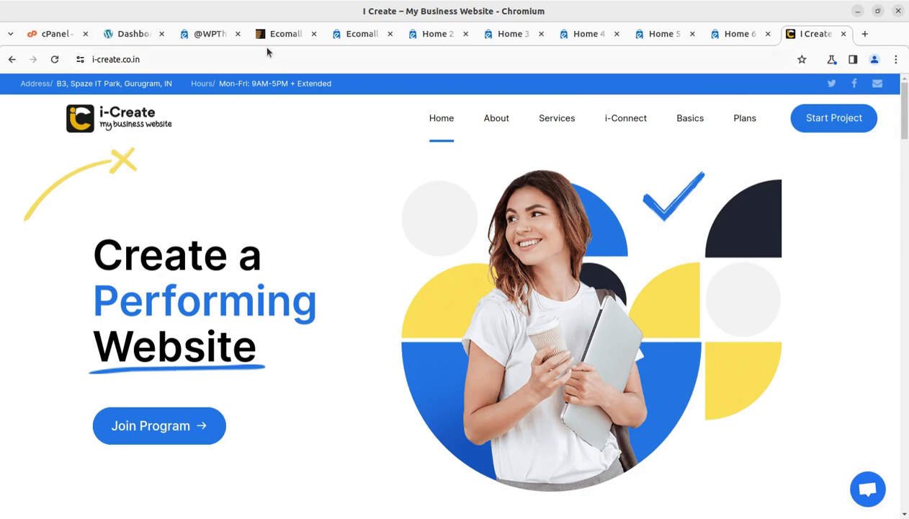
click(205, 40)
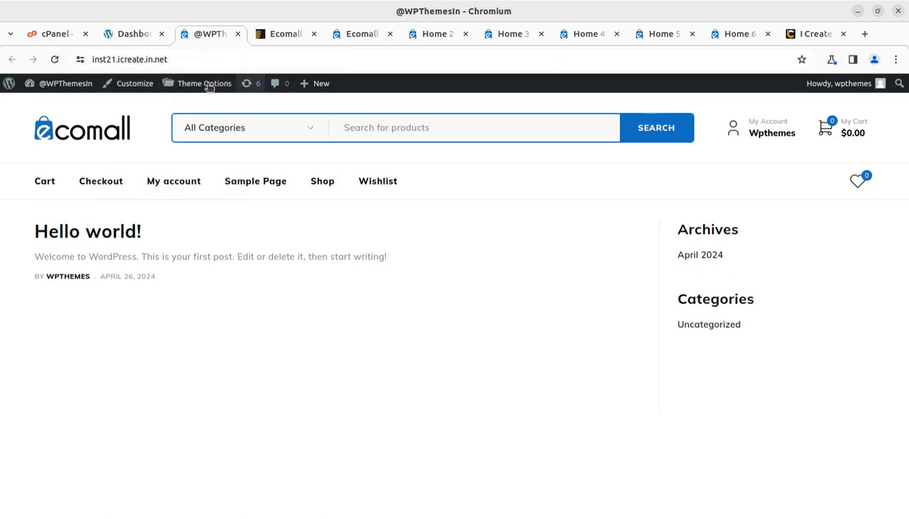
- Open the Ecomall Importer from the WordPress dashboard and review its demo preview
click(129, 34)
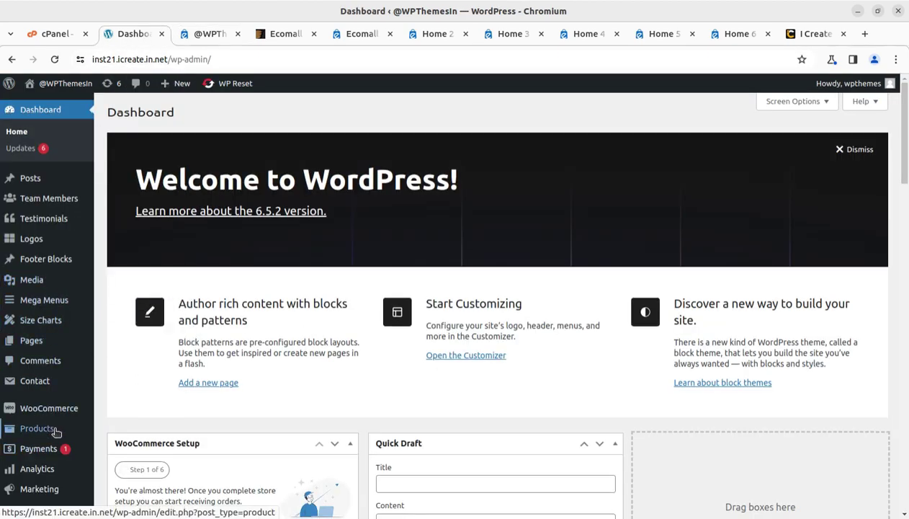
scroll(56, 431, down, 4)
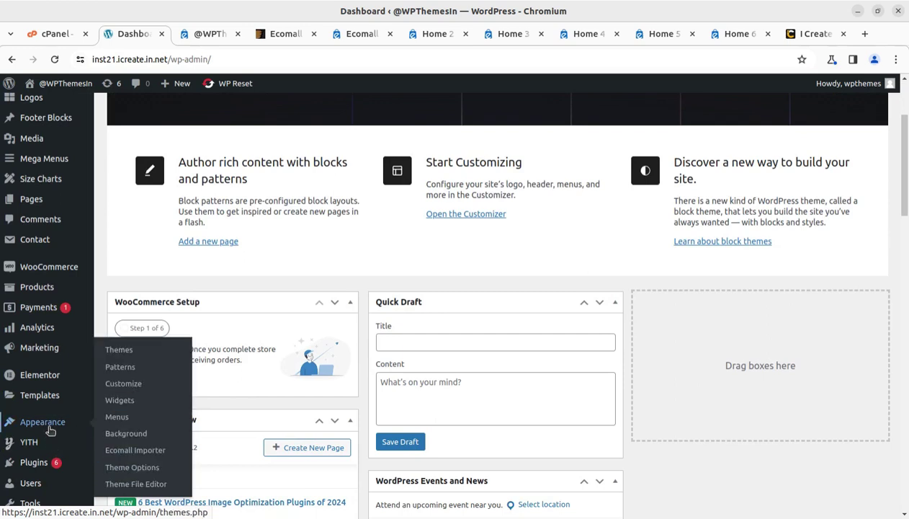
click(127, 451)
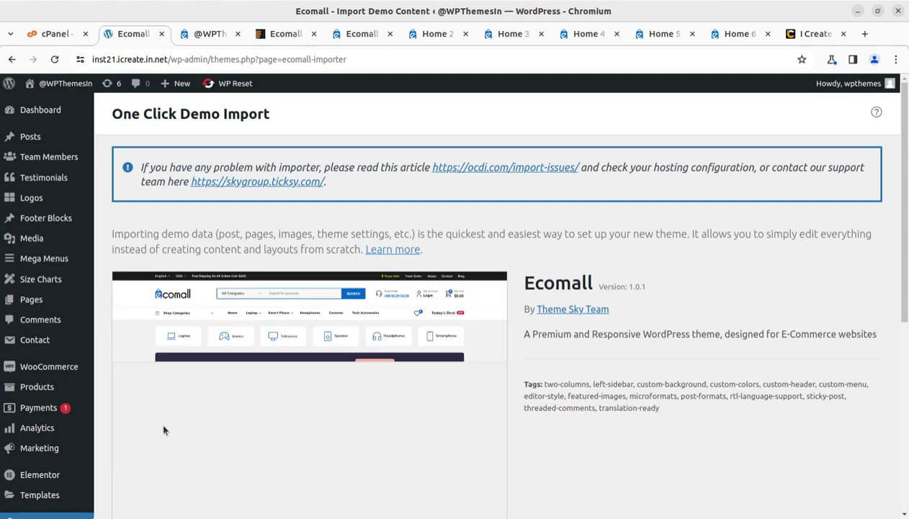
scroll(718, 282, down, 3)
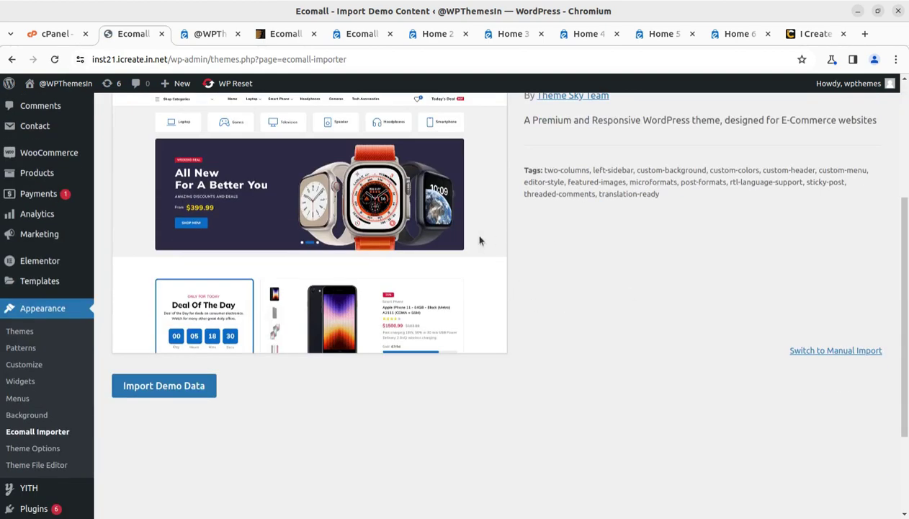
scroll(472, 241, up, 1)
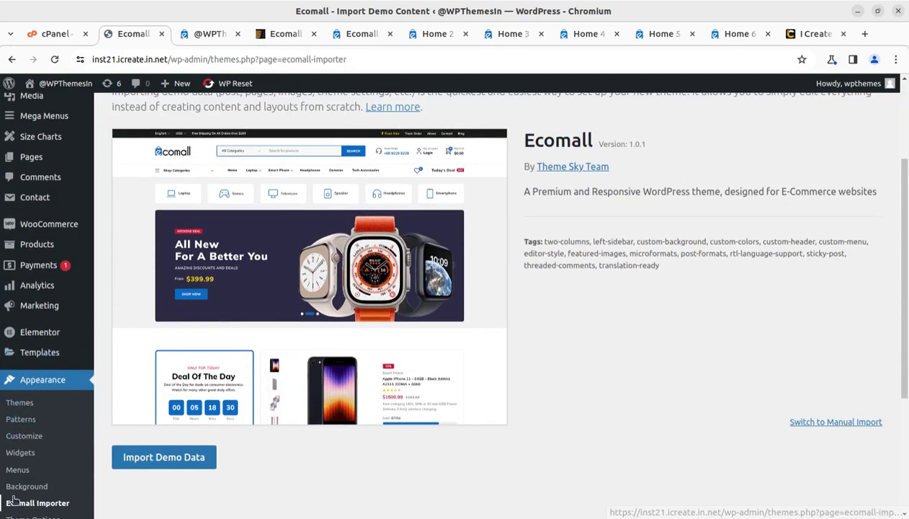
- Start the Ecomall demo data import without selecting WPForms, All in One SEO or MonsterInsights
click(157, 461)
scroll(432, 314, down, 2)
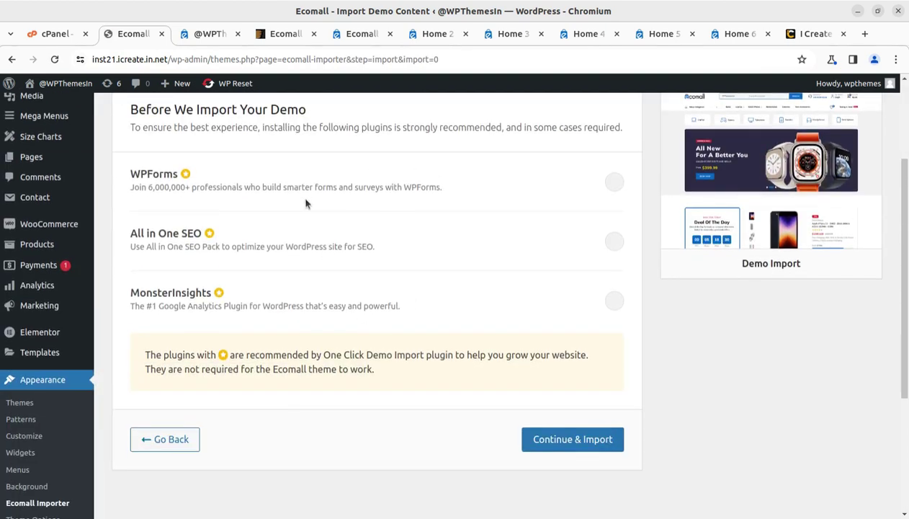
scroll(488, 388, up, 2)
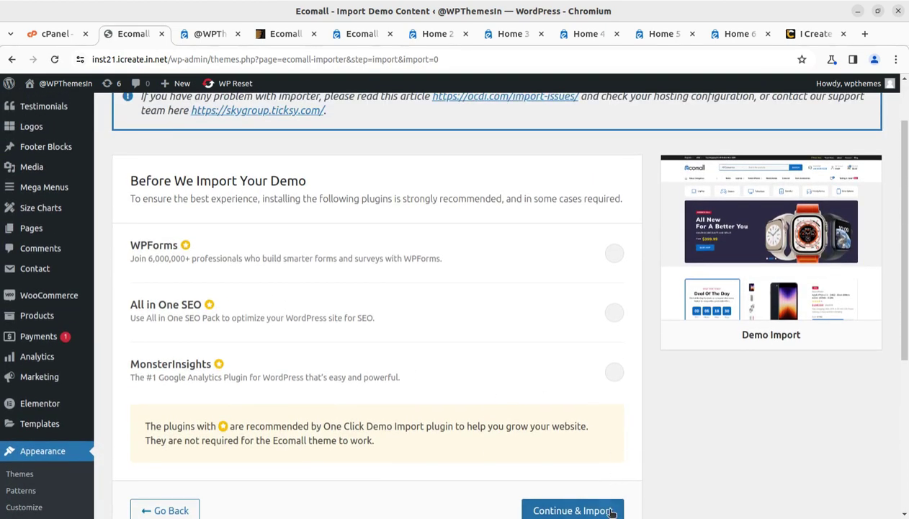
click(602, 509)
scroll(485, 377, up, 1)
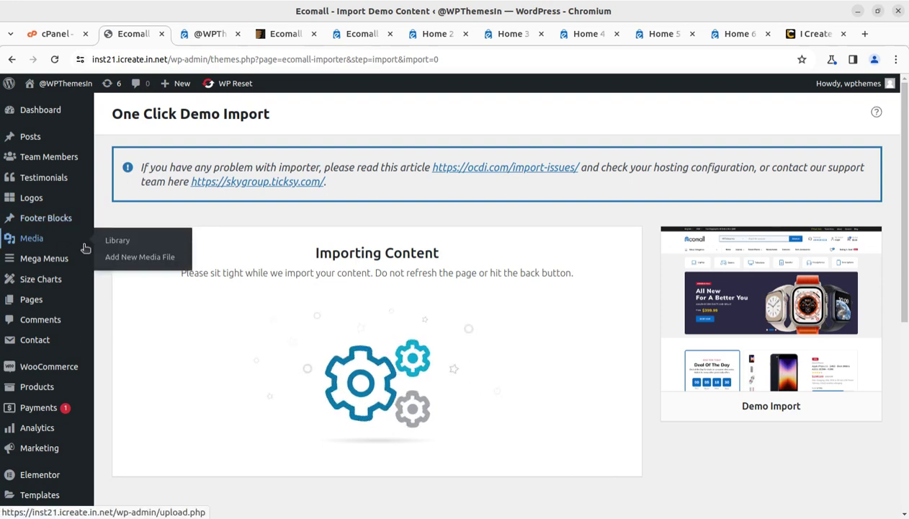
- Open the Media Library in a separate tab to check the incoming demo images, and return to the importer
middle_click(110, 242)
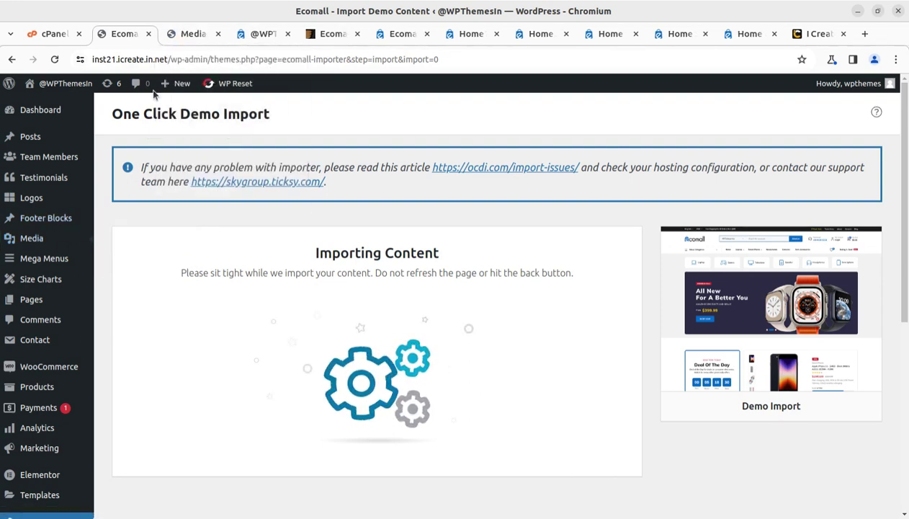
click(179, 36)
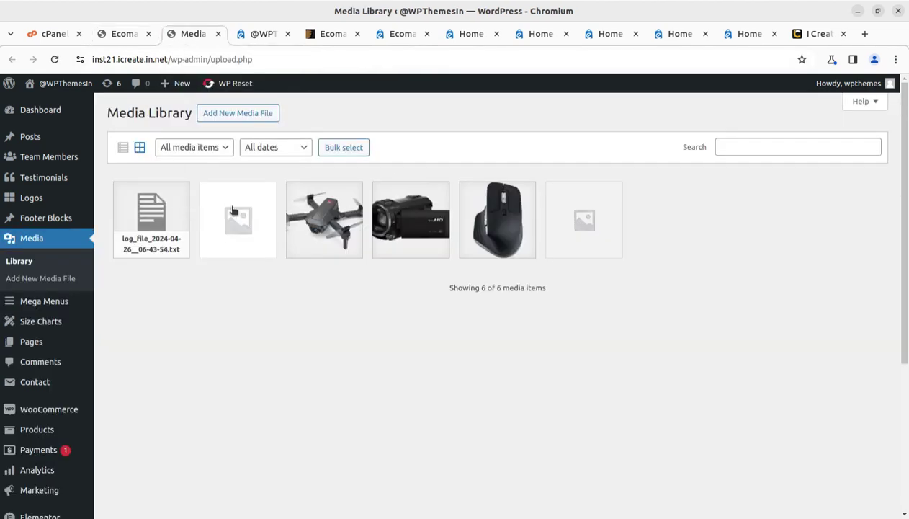
click(123, 36)
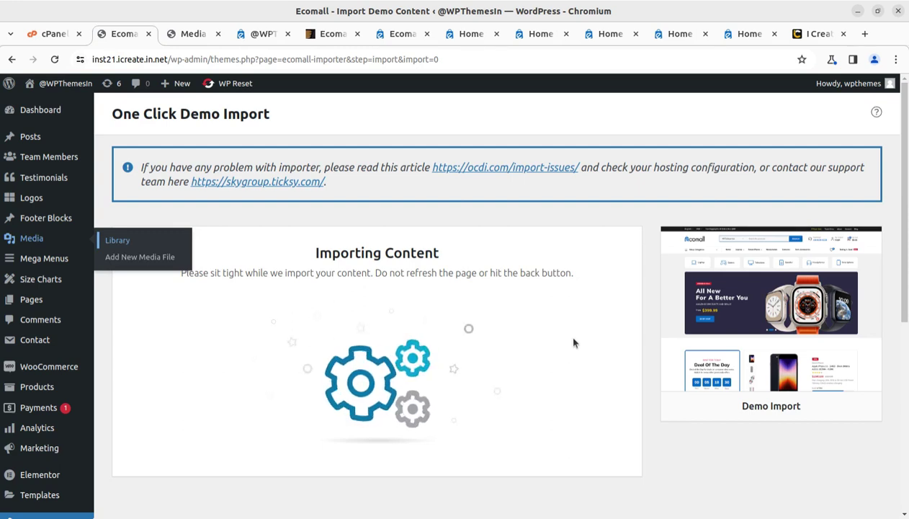
- Compare the Ecomall demo home pages up to Home 5 and examine Home 5's banners and deals while the import runs
click(408, 35)
click(473, 36)
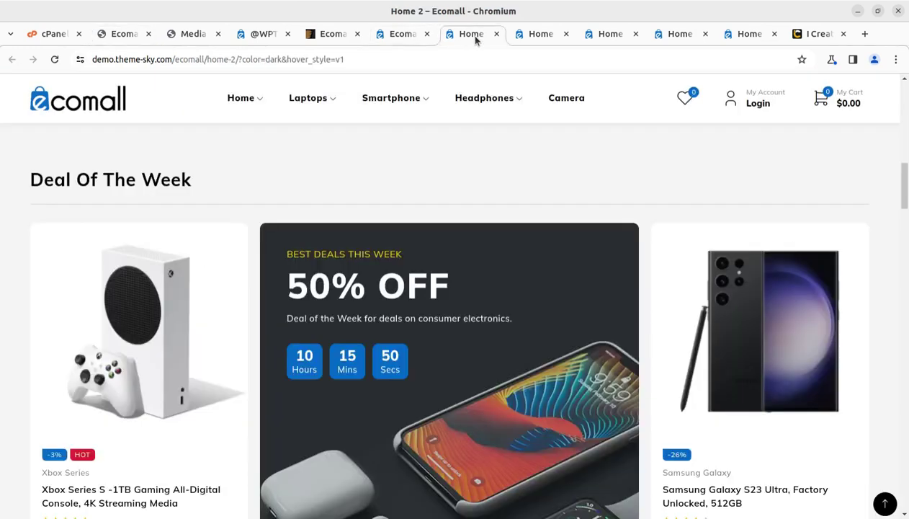
click(537, 36)
click(612, 35)
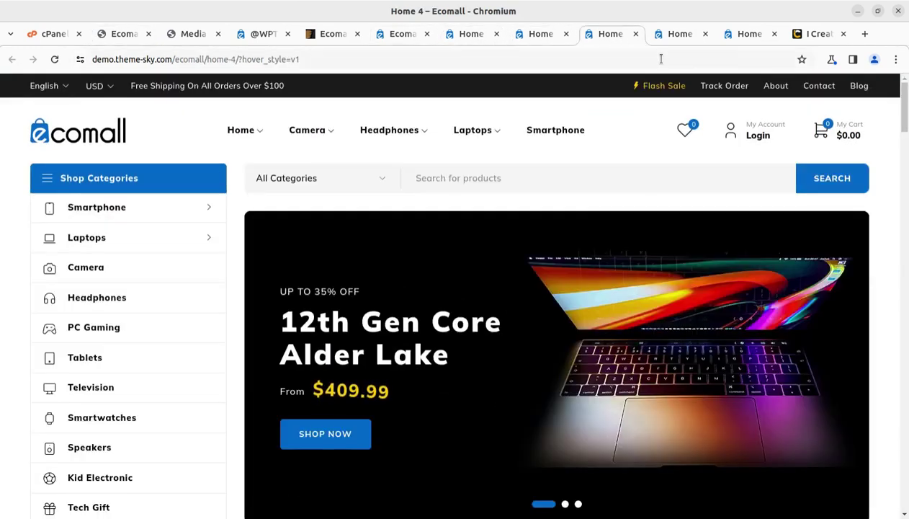
click(669, 36)
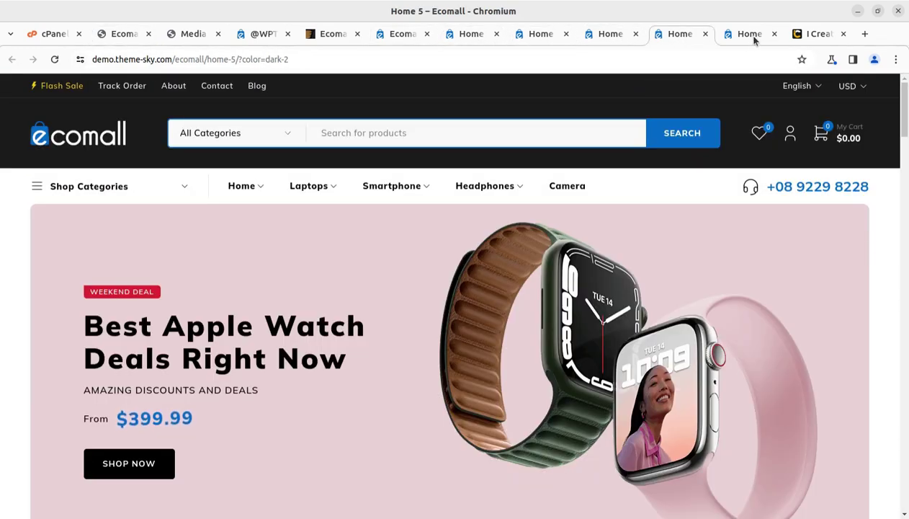
scroll(631, 317, down, 6)
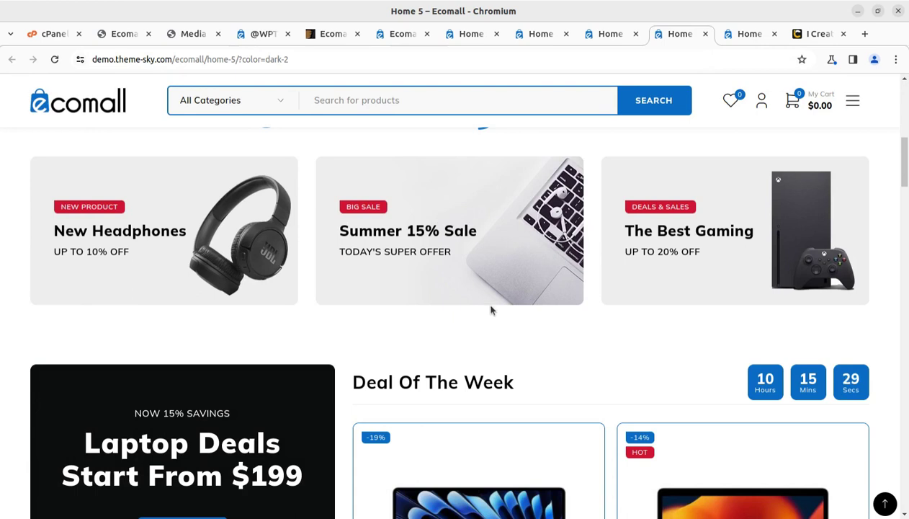
- Check the demo import's status and browse the imported images in the Media Library
click(194, 35)
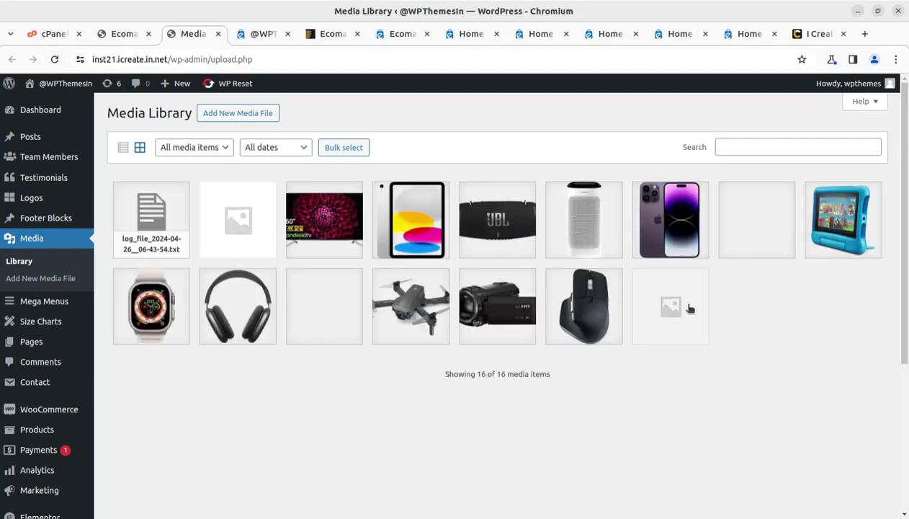
click(117, 34)
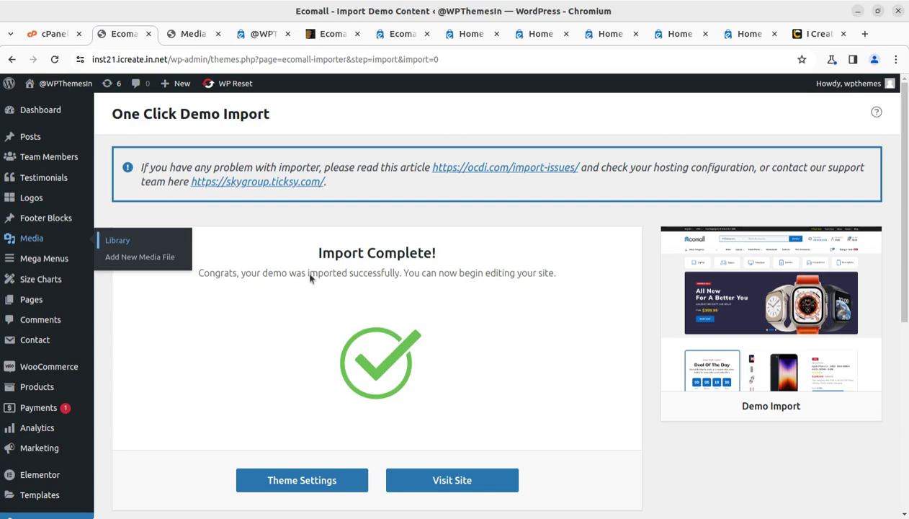
click(193, 35)
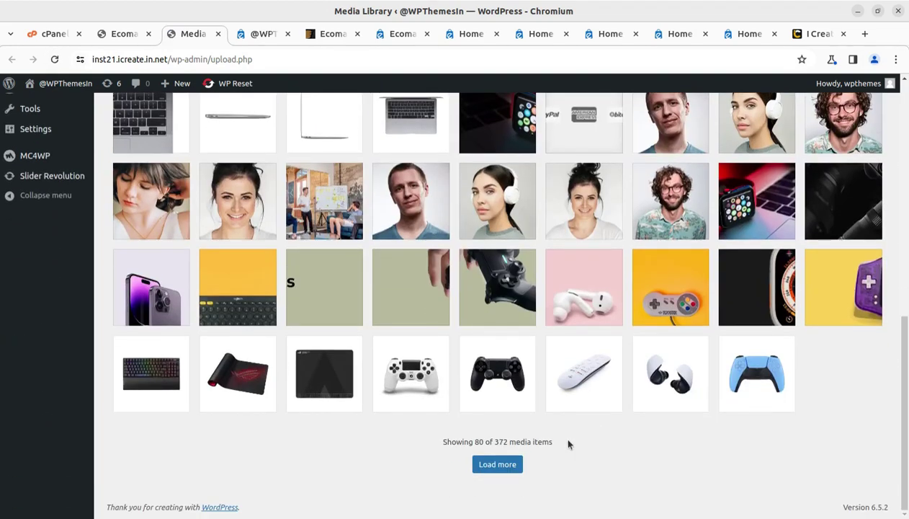
scroll(568, 445, up, 4)
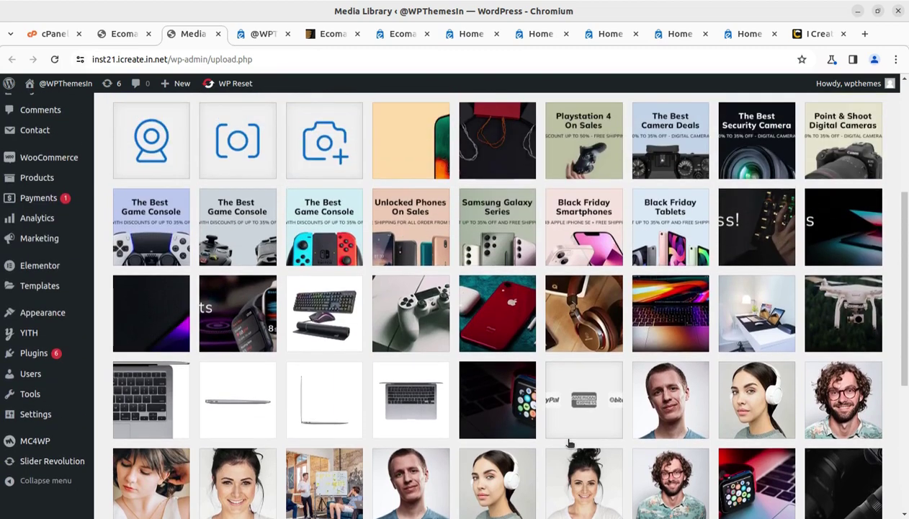
scroll(569, 443, up, 4)
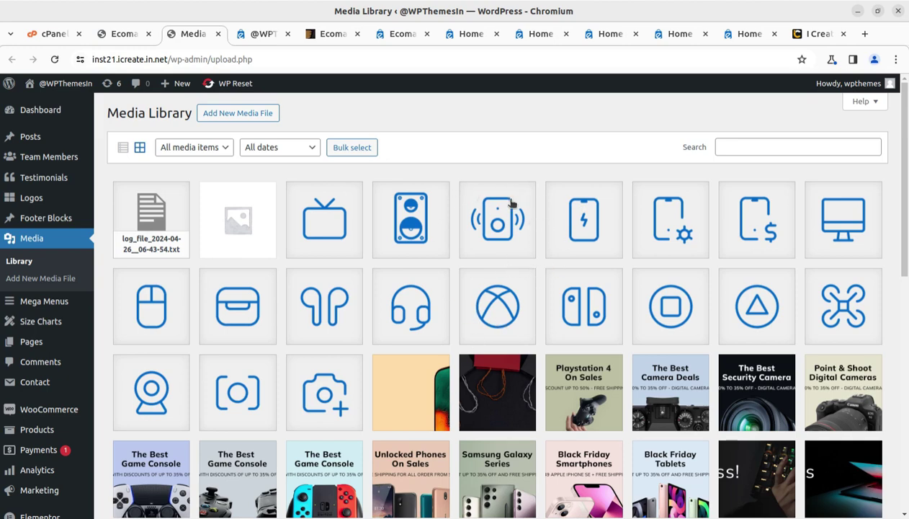
- Check the demo import's completion in the importer, visit the live site and look over its home page
click(126, 38)
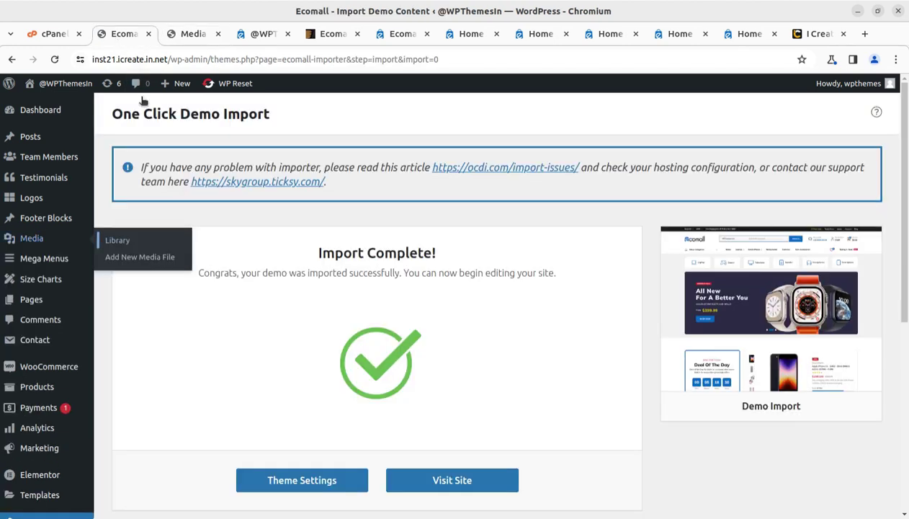
click(445, 488)
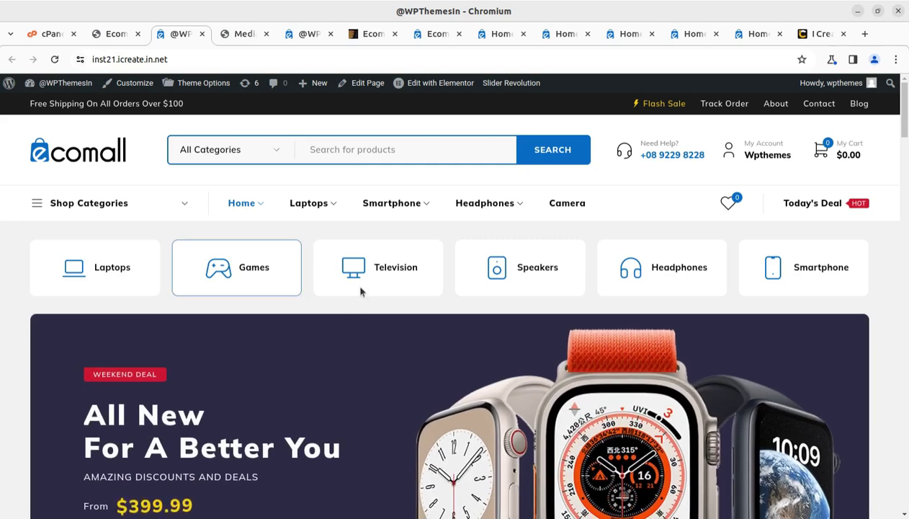
scroll(548, 340, down, 1)
scroll(534, 336, down, 8)
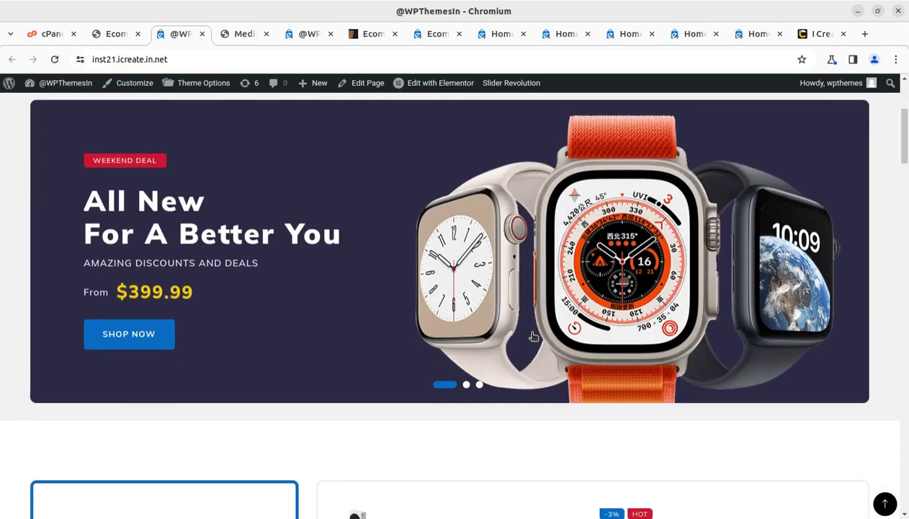
scroll(532, 336, down, 8)
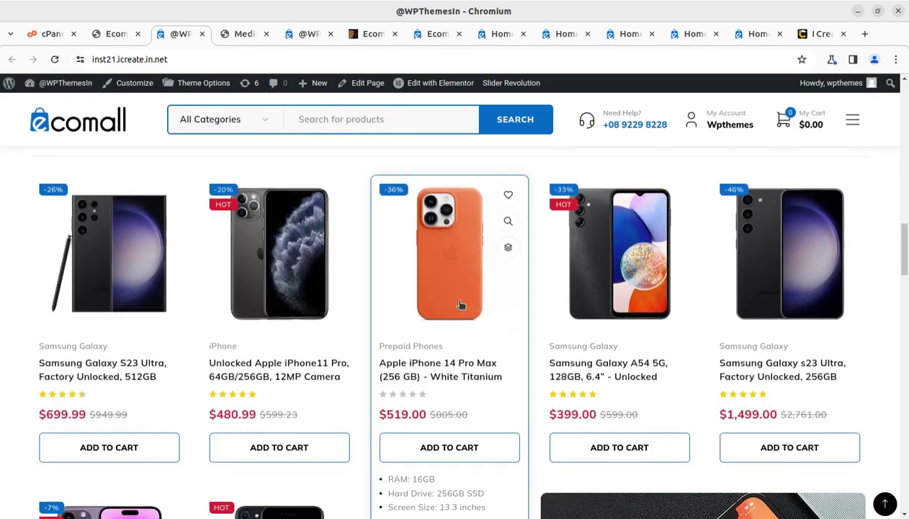
- Review the Apple iPhone 14 Pro Max product page, return to the home page and try to open the Home 02 layout
click(459, 306)
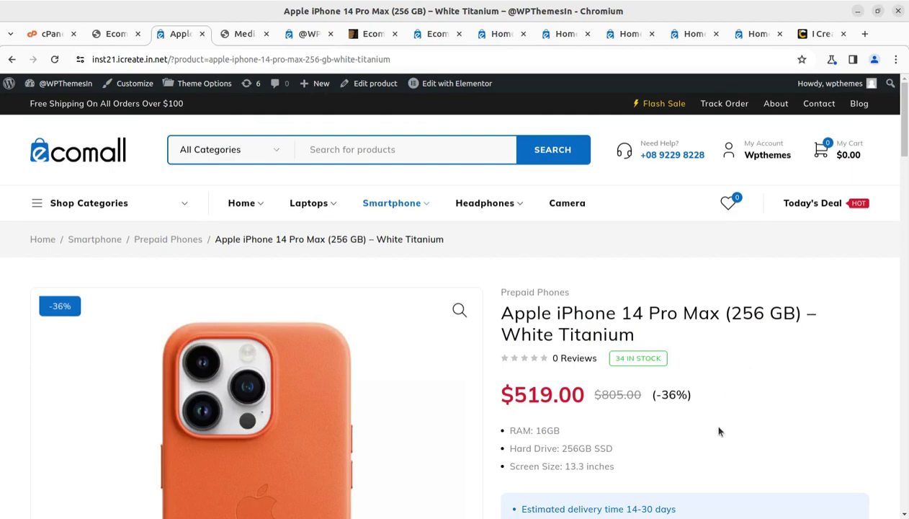
scroll(718, 431, down, 10)
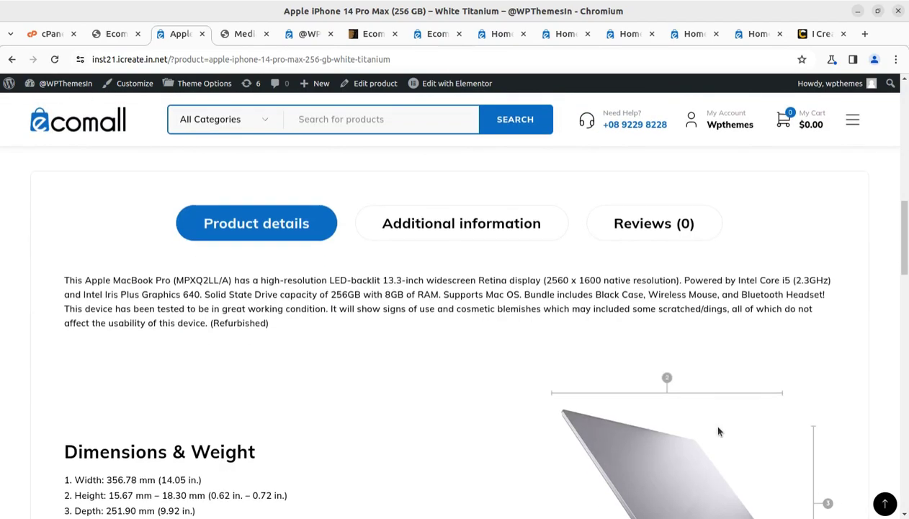
scroll(716, 429, down, 9)
scroll(586, 373, up, 13)
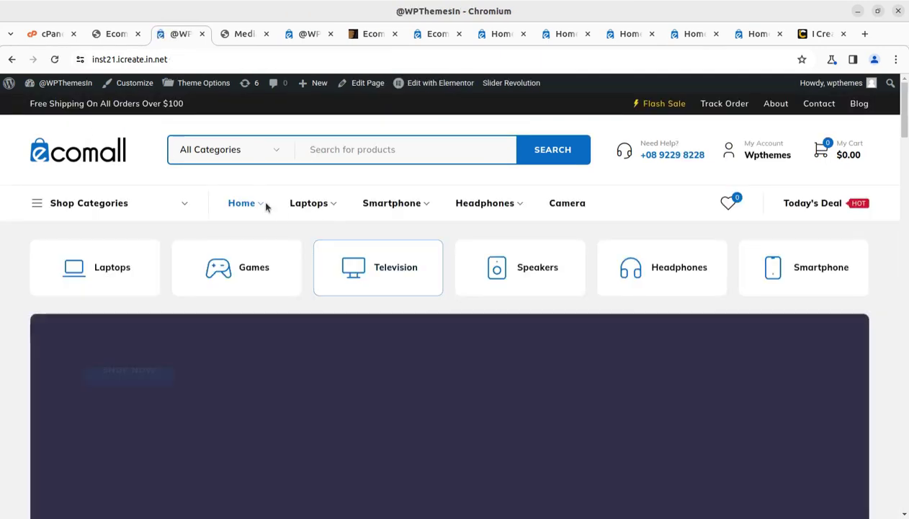
mouse_move(265, 206)
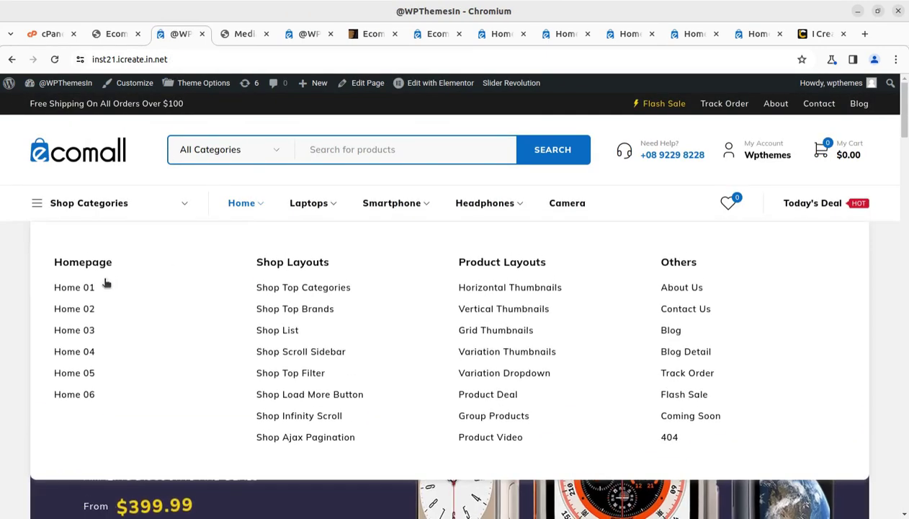
click(85, 310)
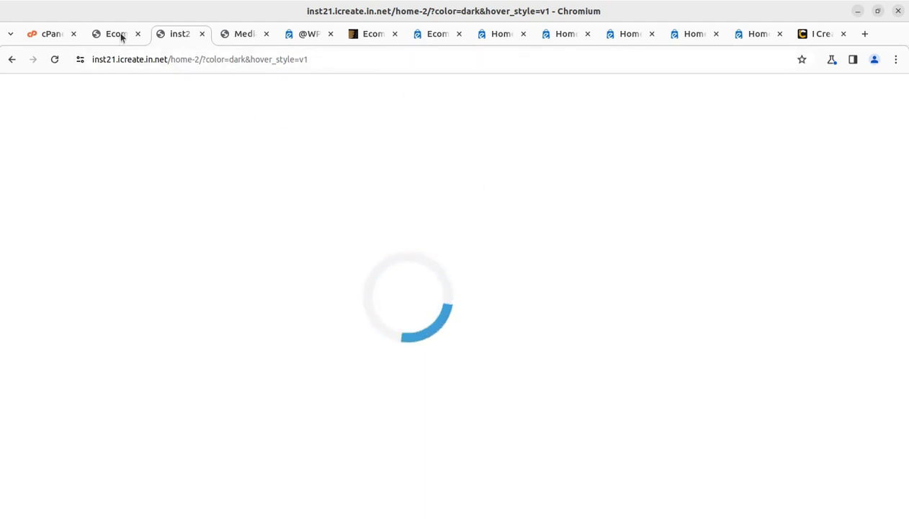
- Set the site's permalink structure to Post name in the WordPress admin and save the changes
mouse_move(121, 37)
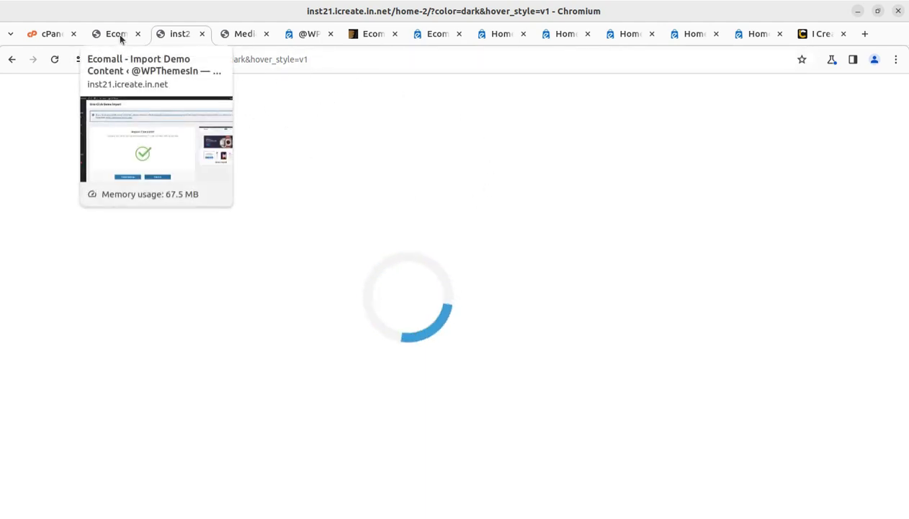
click(121, 38)
scroll(49, 328, down, 4)
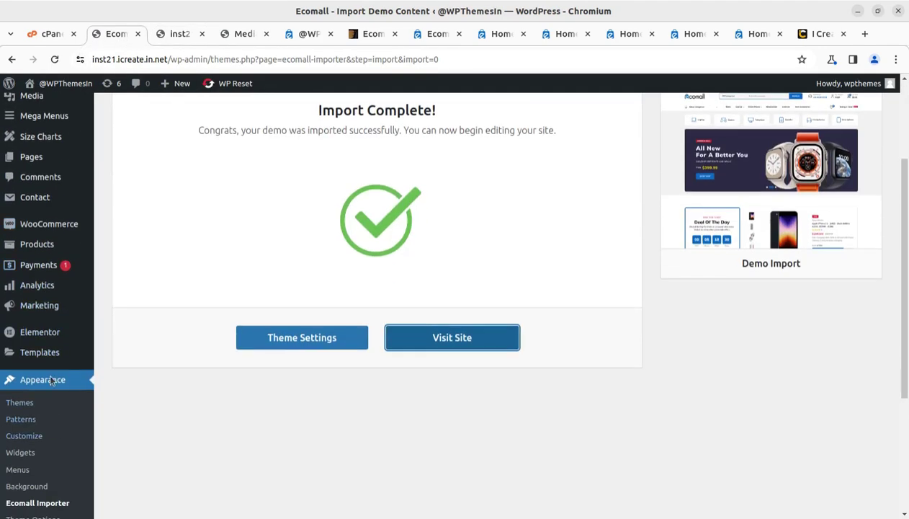
scroll(51, 309, down, 5)
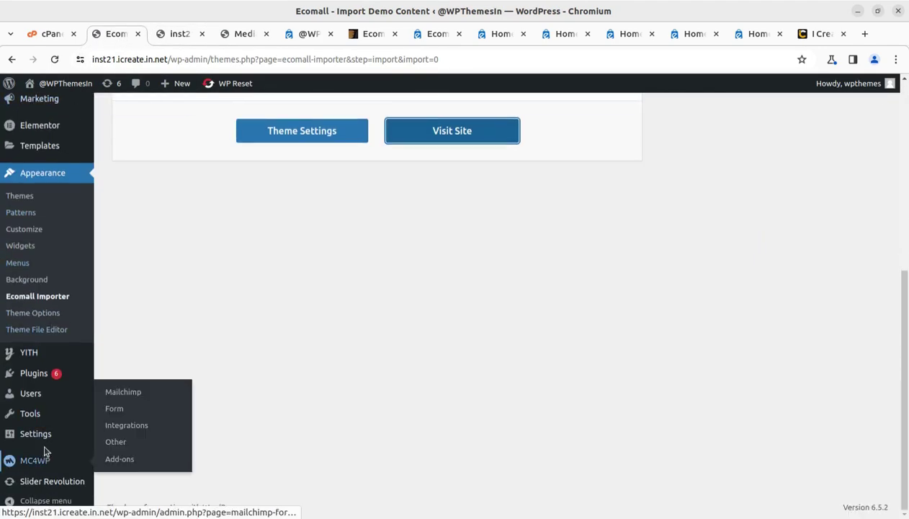
mouse_move(52, 436)
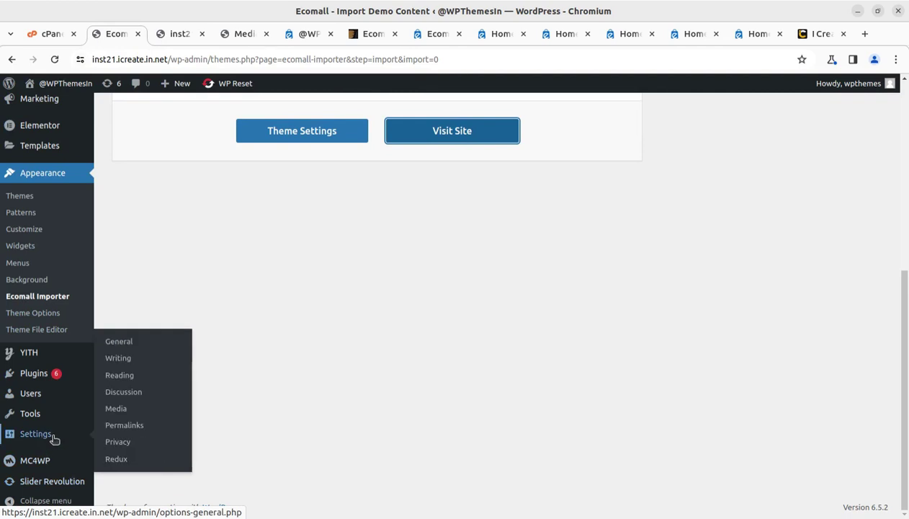
click(132, 429)
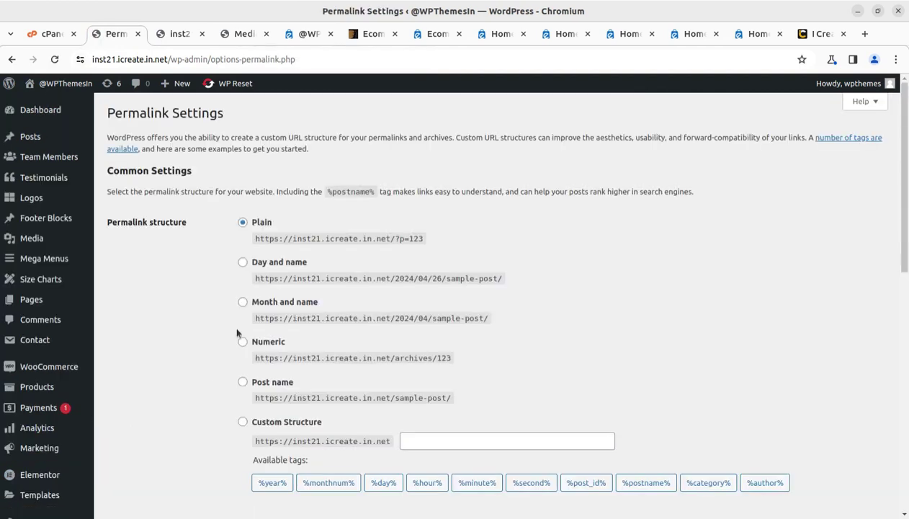
click(242, 384)
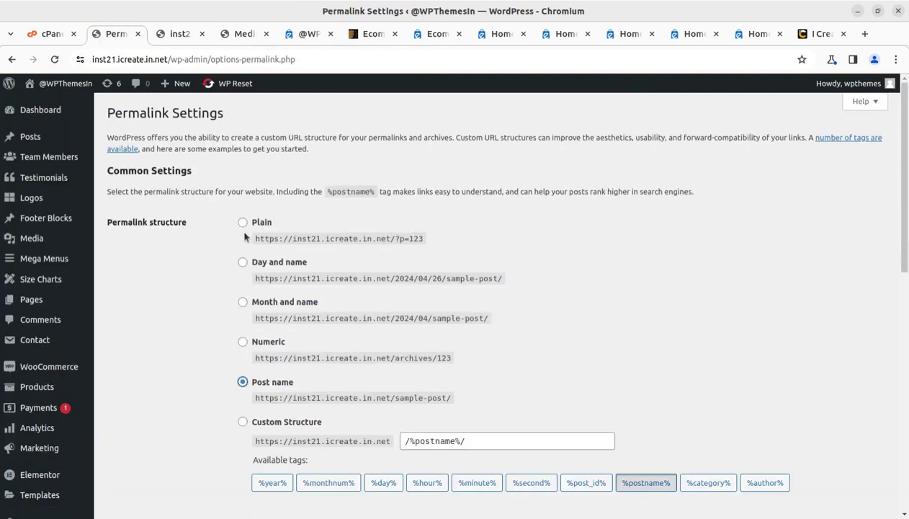
scroll(245, 392, down, 10)
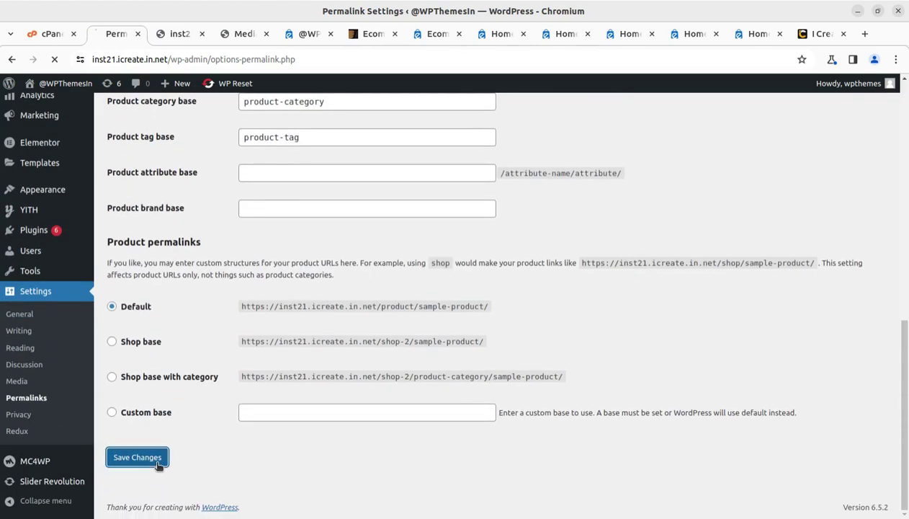
- Reload the Home 2 page on the site and look over its header and banner
click(181, 34)
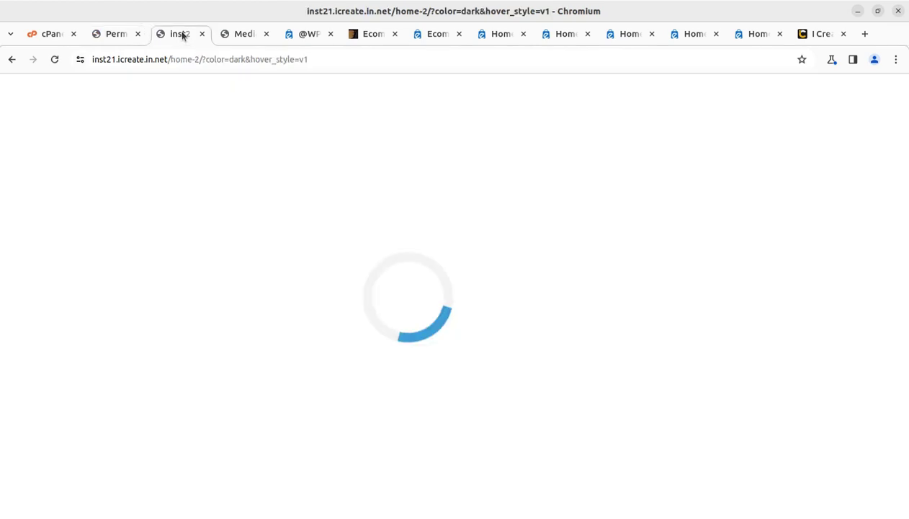
click(55, 60)
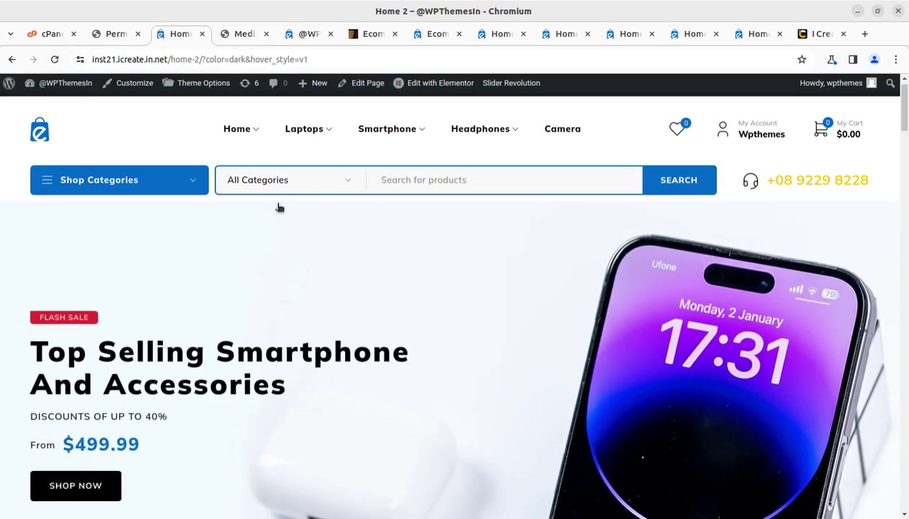
scroll(424, 251, down, 6)
scroll(423, 251, up, 7)
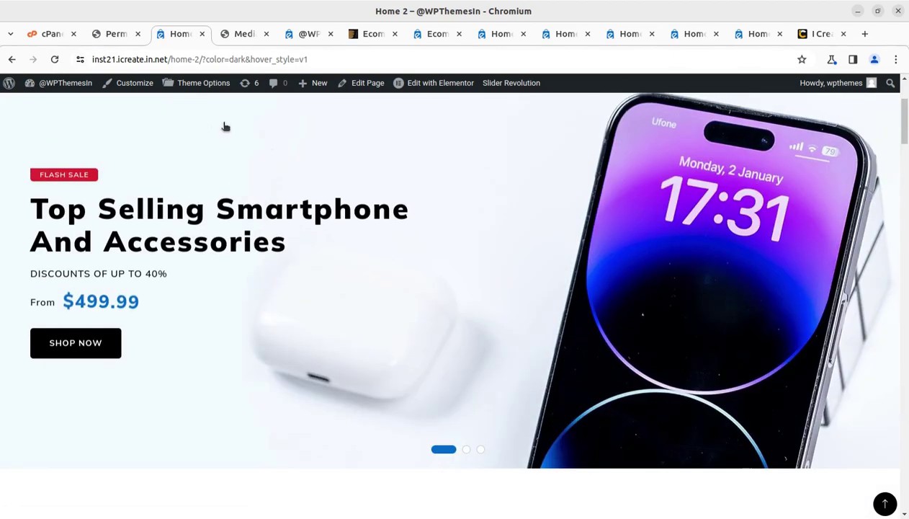
- Open the Home 03 layout and examine its banners, Deals of the day and Our Brand sections
mouse_move(238, 142)
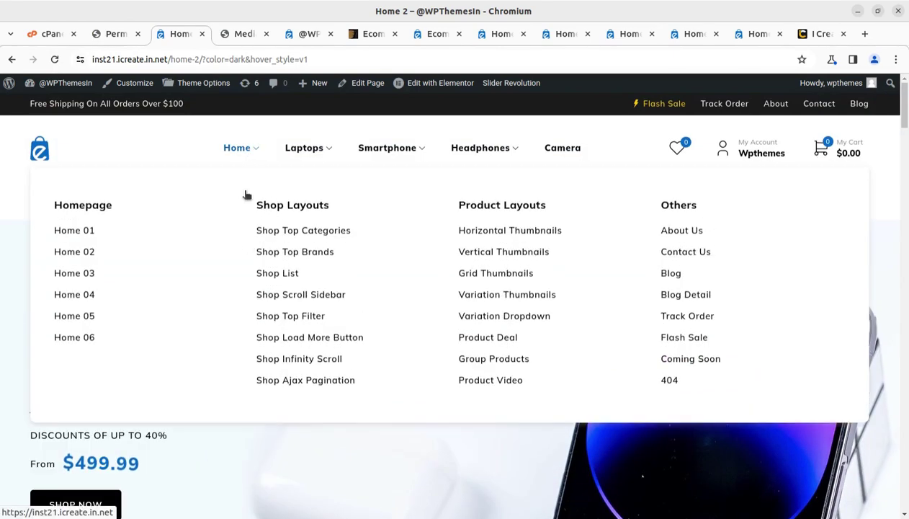
click(76, 278)
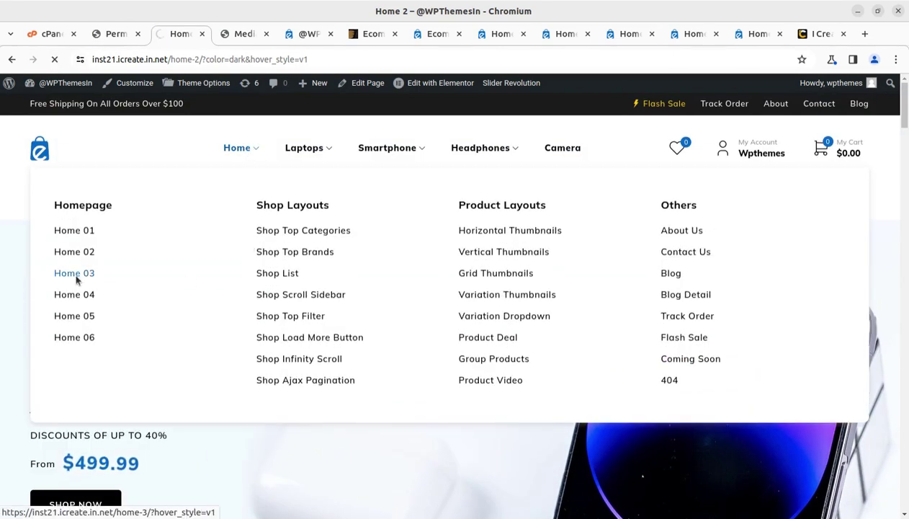
scroll(276, 288, down, 3)
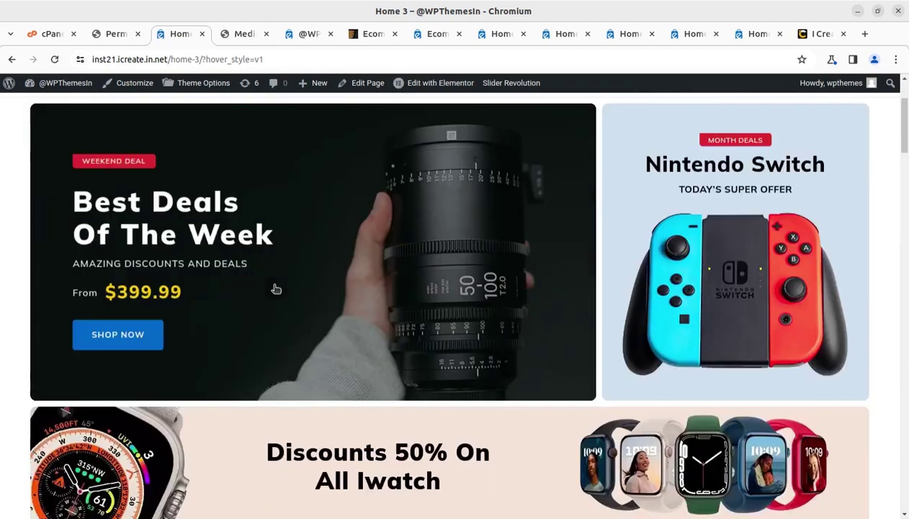
scroll(275, 288, down, 5)
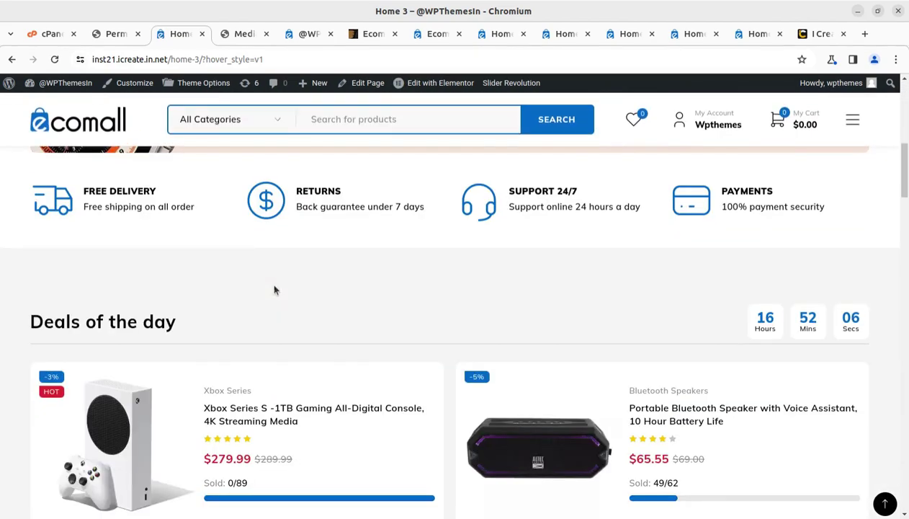
scroll(274, 289, down, 7)
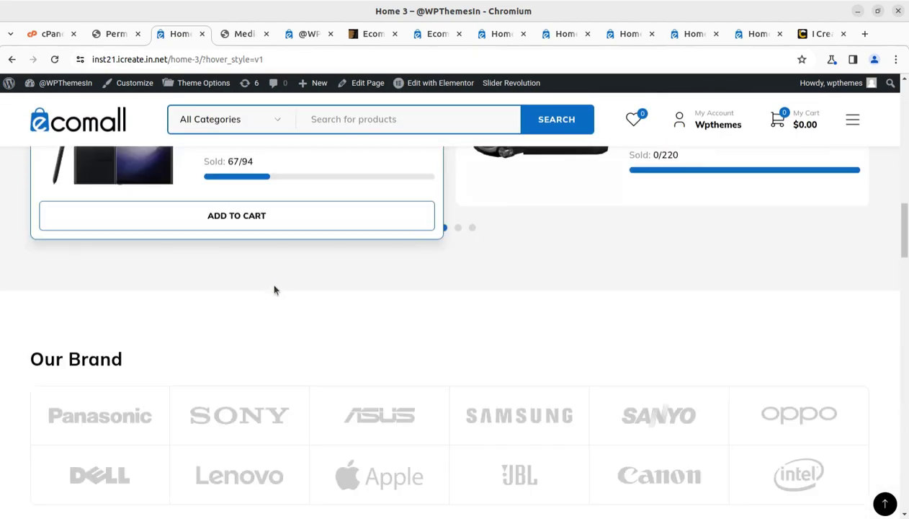
scroll(274, 289, up, 6)
- Open the Pages list in the WordPress admin and look through the imported demo pages
click(113, 34)
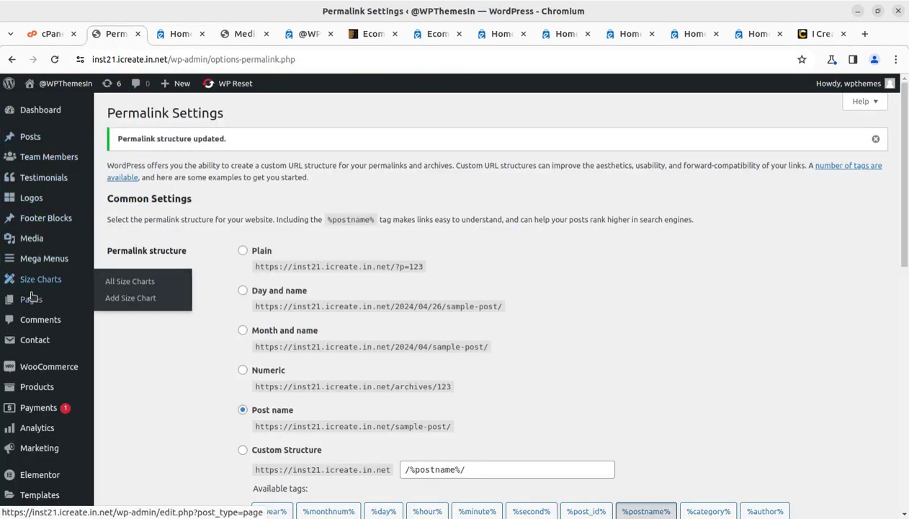
mouse_move(32, 299)
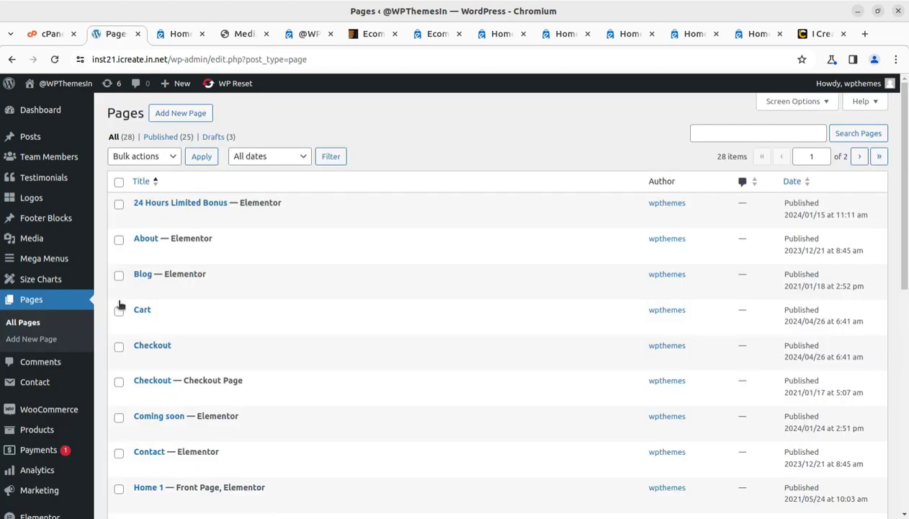
scroll(235, 336, down, 5)
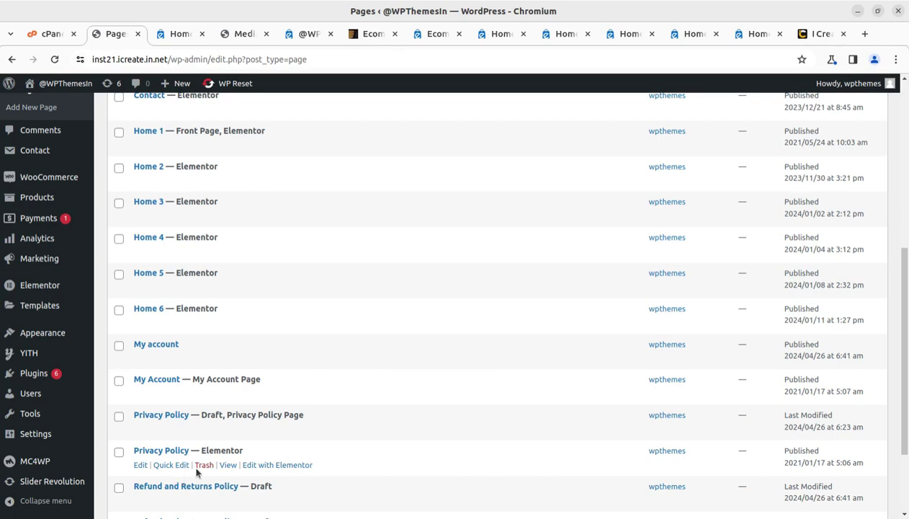
- Open the Portable Bluetooth Speaker product from Home 3's deals and review its price, purchase options and product details
click(176, 35)
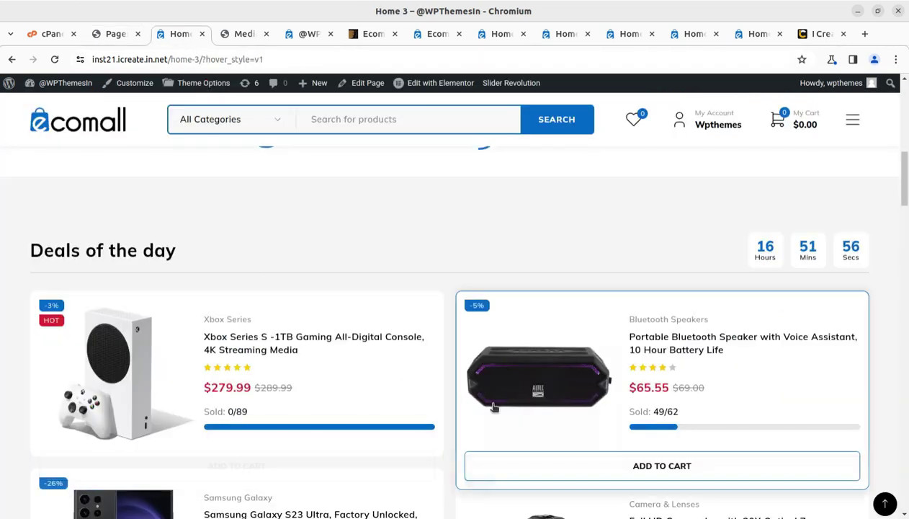
mouse_move(510, 372)
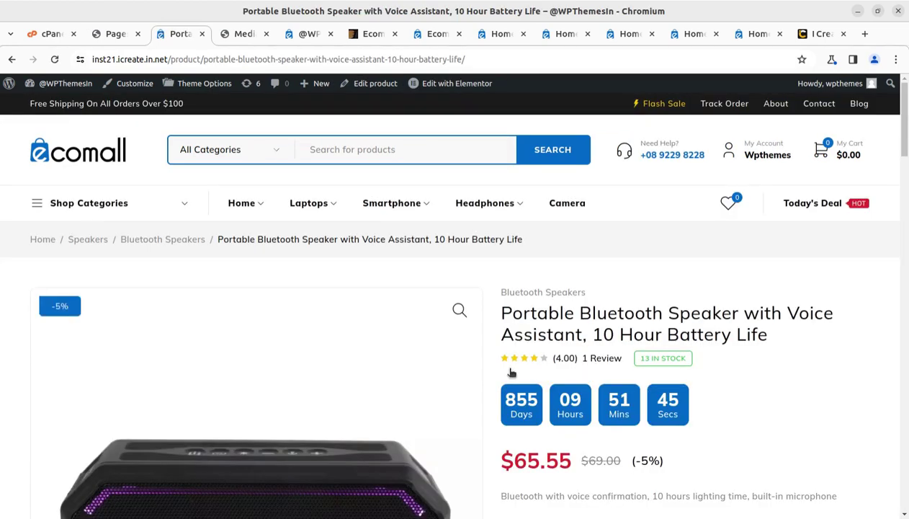
scroll(494, 370, down, 3)
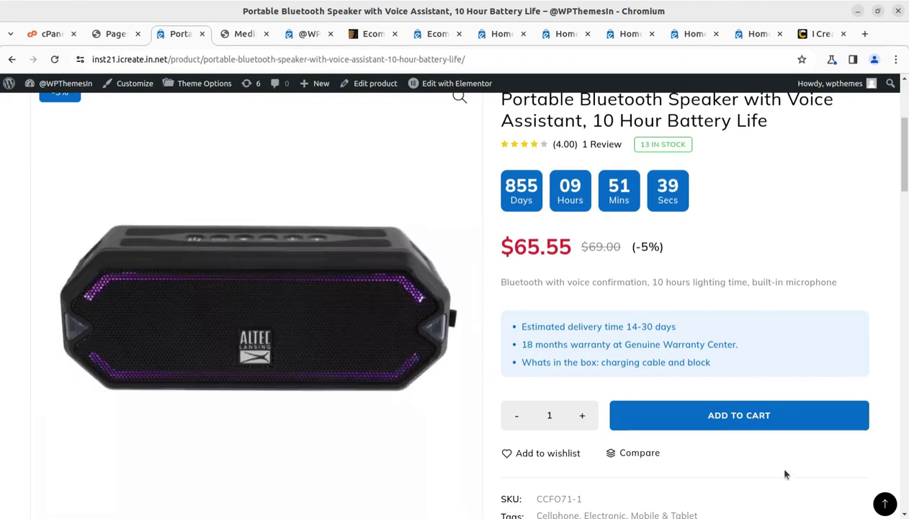
scroll(619, 407, down, 6)
scroll(497, 321, up, 9)
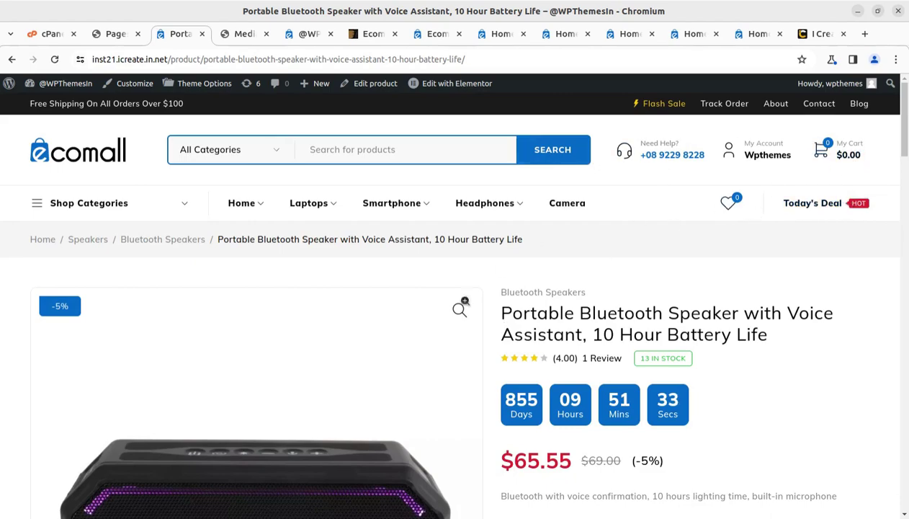
scroll(467, 339, down, 10)
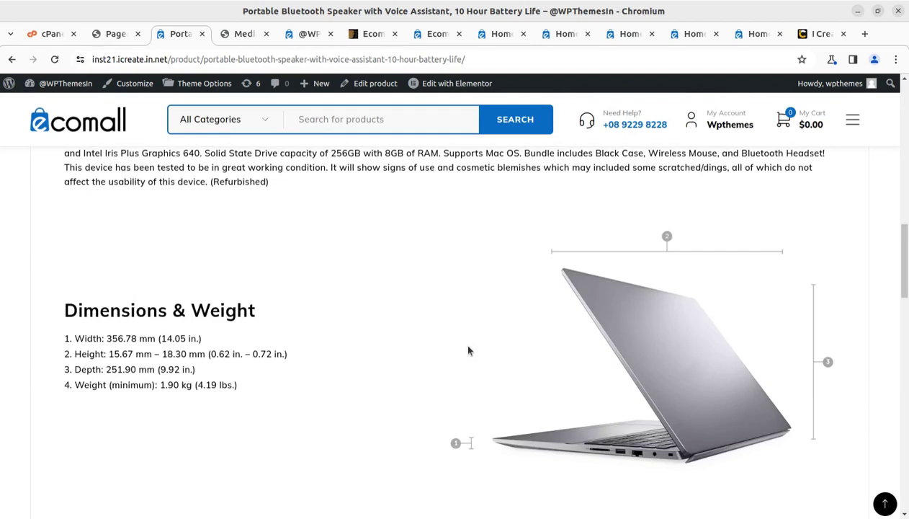
- Return to the WordPress Dashboard and open the Team Members list to view the imported entries
click(115, 34)
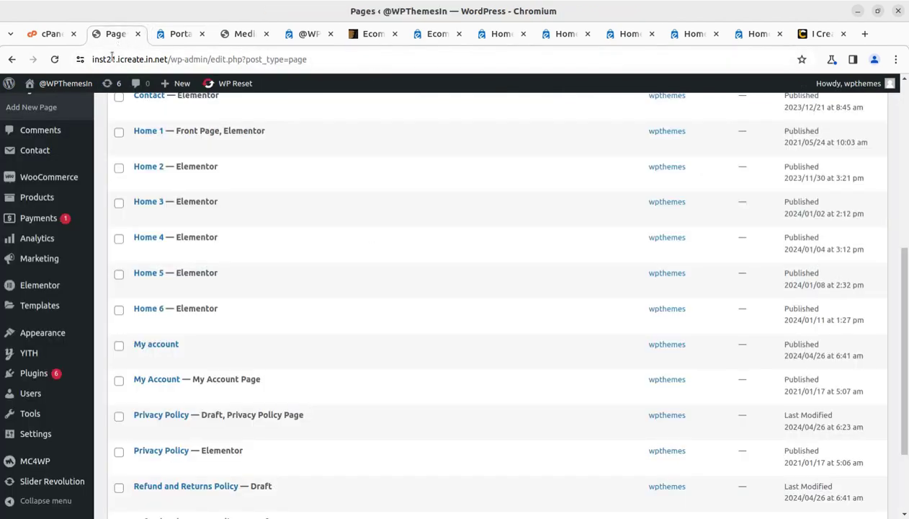
scroll(84, 220, up, 4)
click(56, 116)
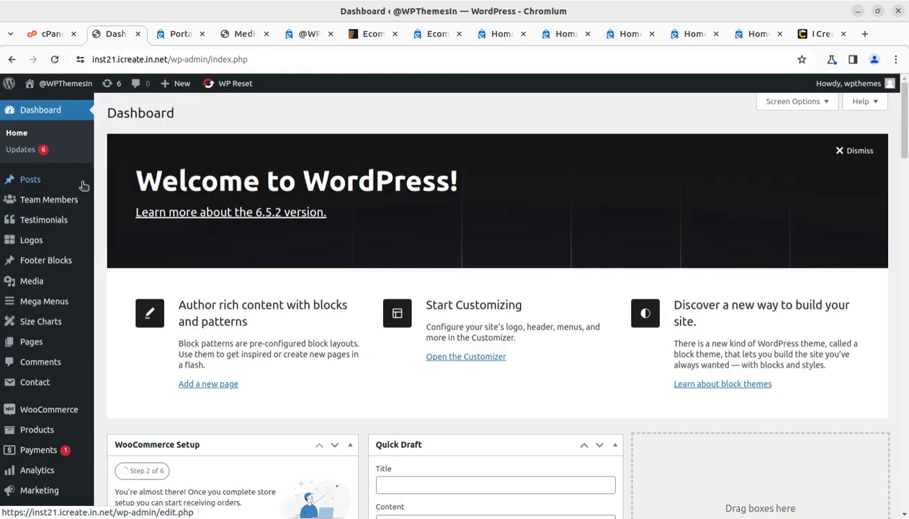
mouse_move(37, 201)
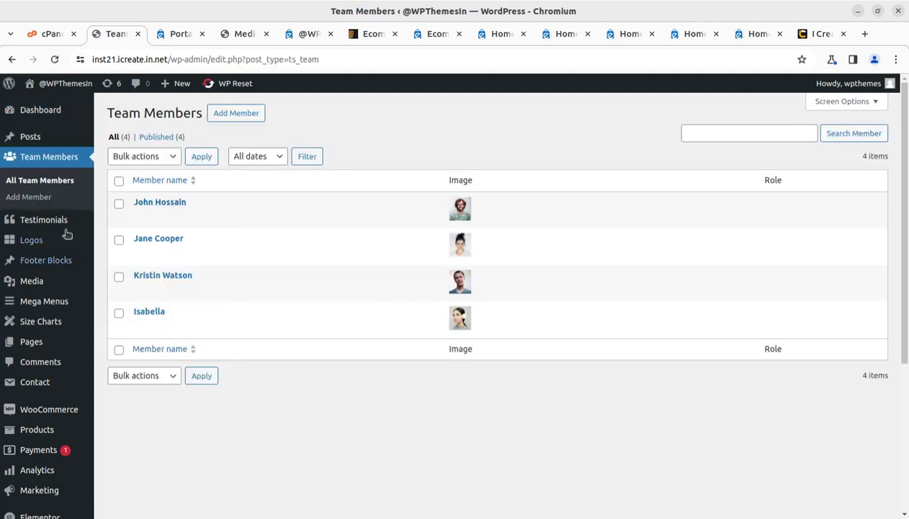
- Open the Testimonials, Logos and Footer Blocks lists in the WordPress admin to review the imported entries
mouse_move(44, 229)
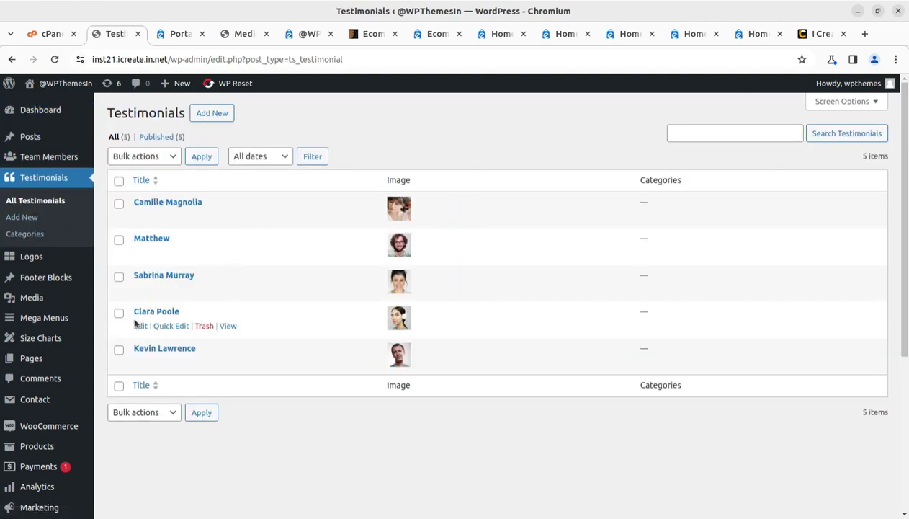
click(31, 259)
scroll(241, 267, down, 5)
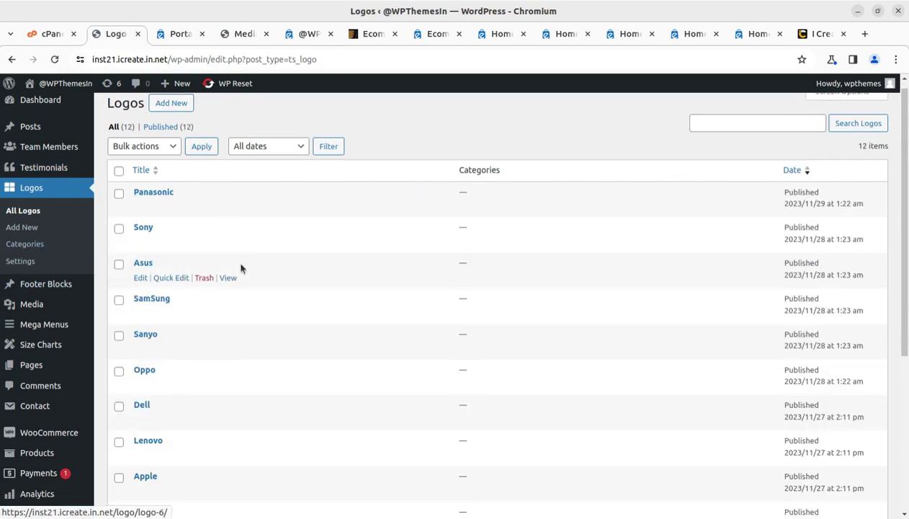
scroll(298, 304, up, 5)
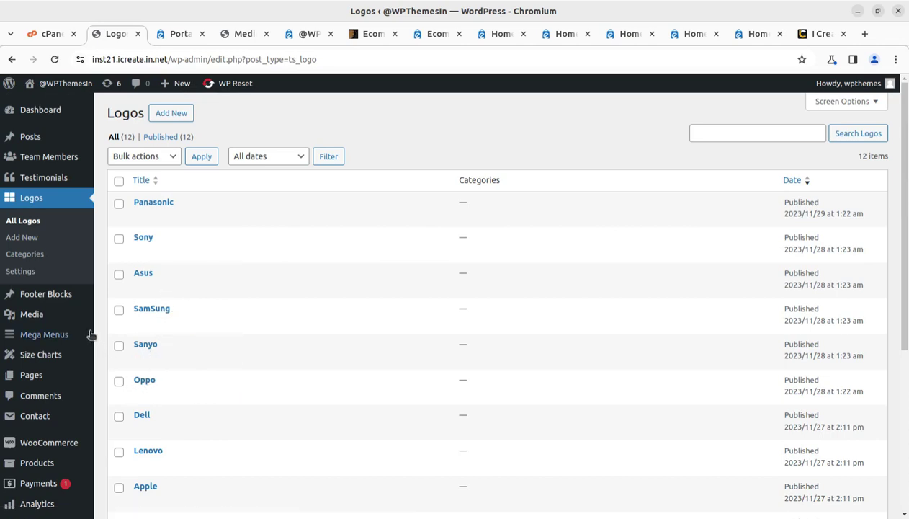
click(34, 297)
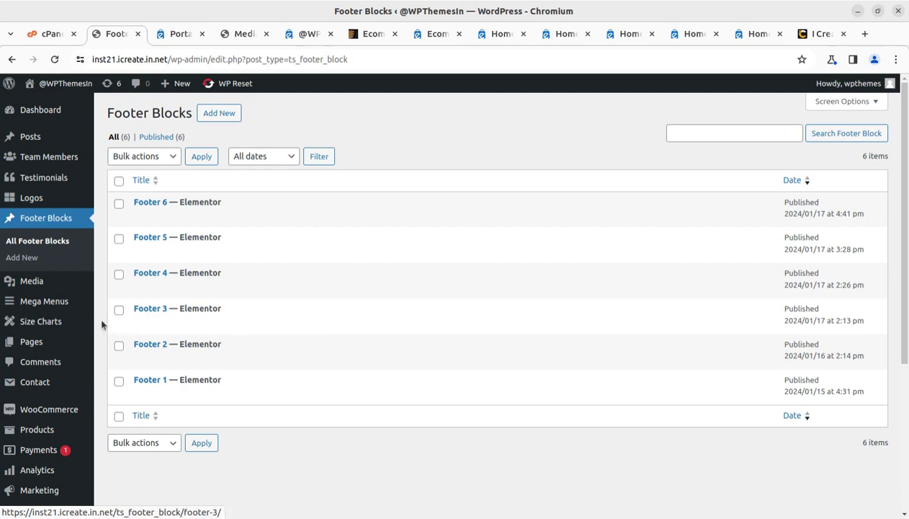
- Open Mega menu Home from the Mega Menus list in Elementor, examine its layout, and return to the list
mouse_move(36, 308)
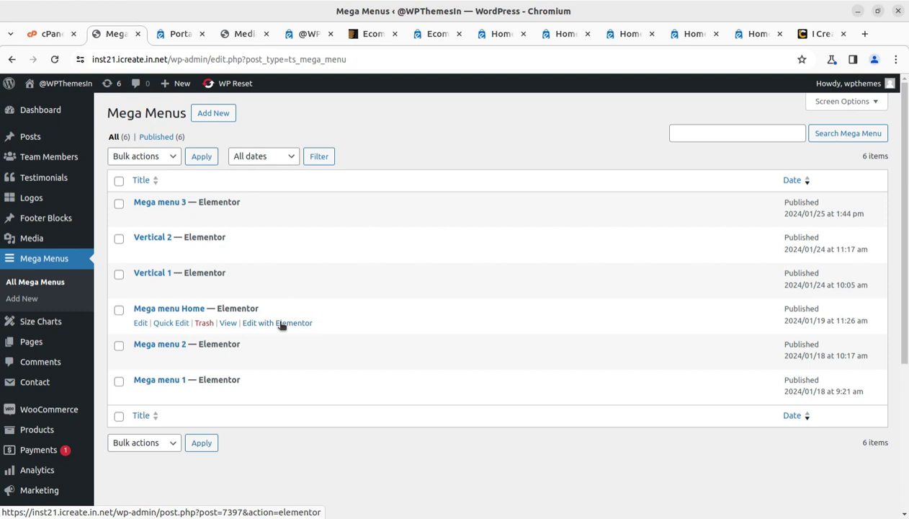
click(282, 323)
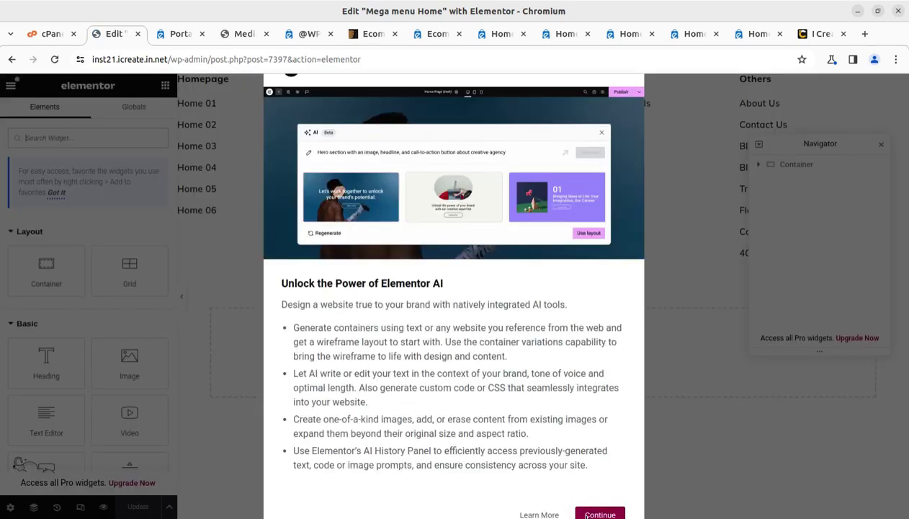
click(599, 514)
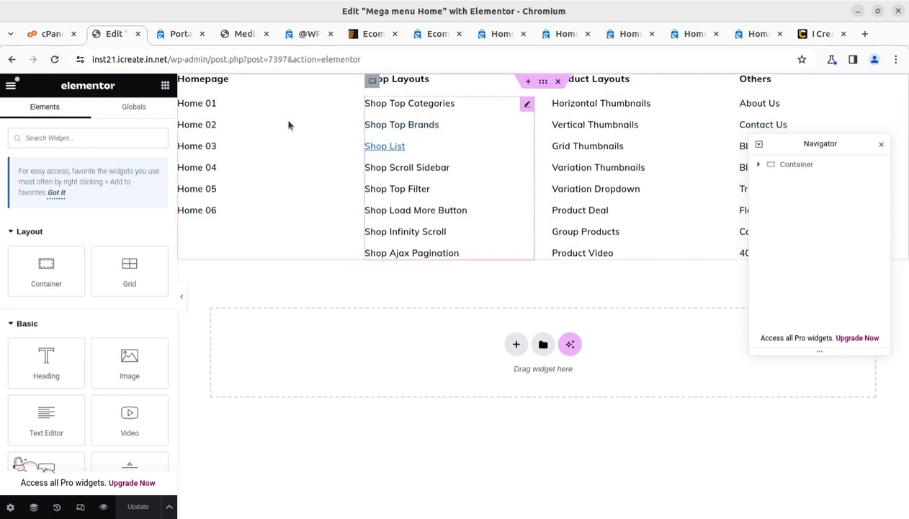
click(10, 88)
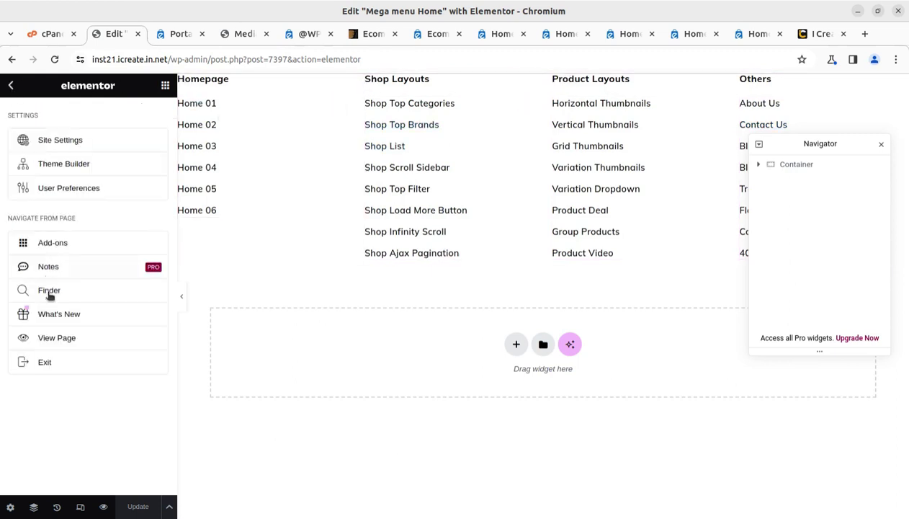
click(11, 60)
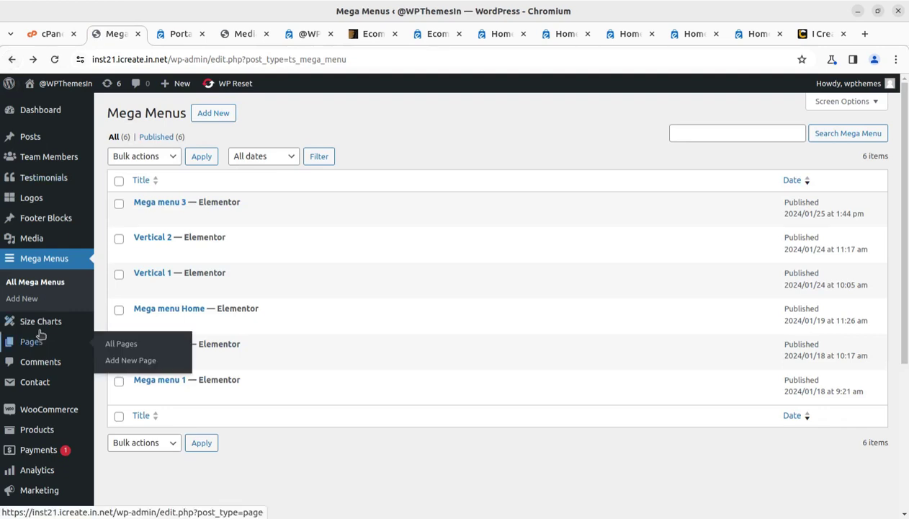
- Open the Size Charts list and the Products list to look through the imported entries
click(39, 327)
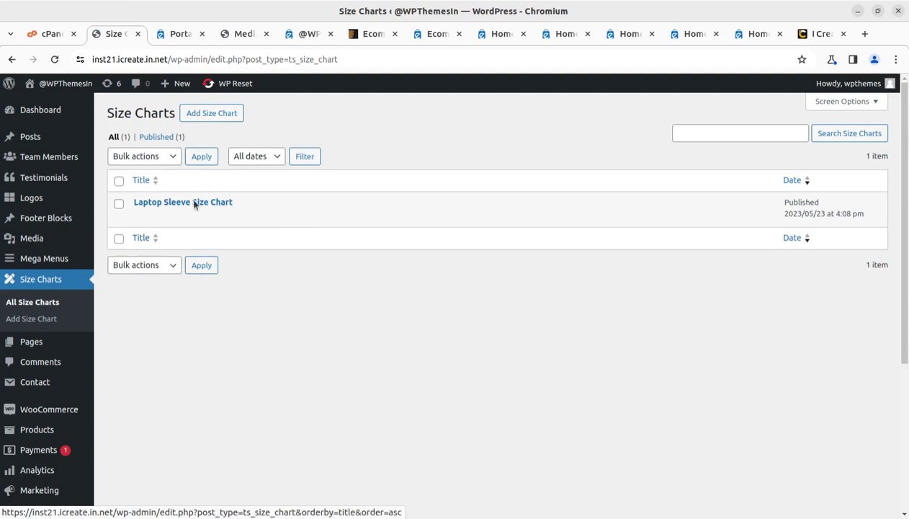
mouse_move(142, 219)
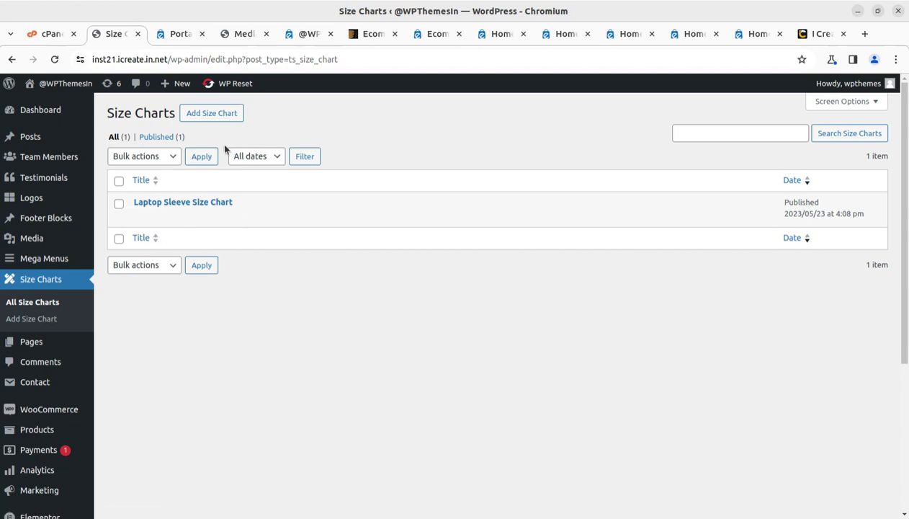
mouse_move(38, 380)
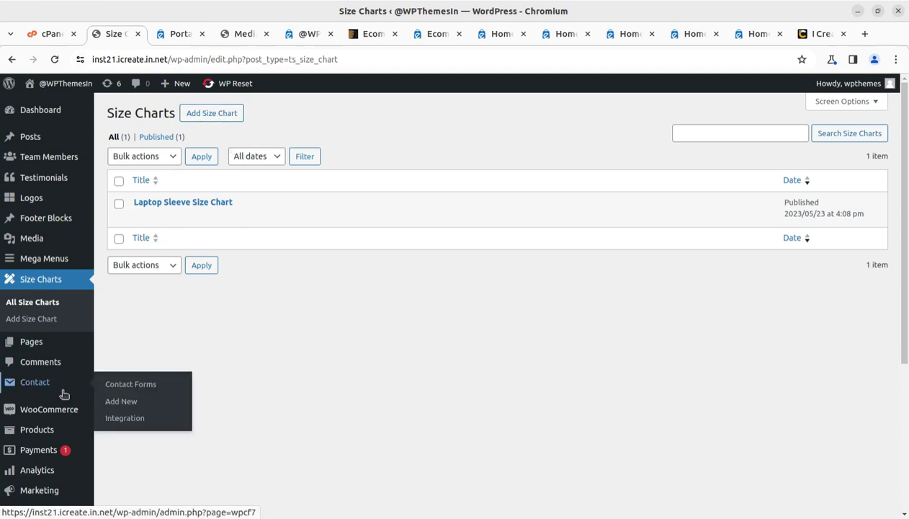
scroll(58, 353, down, 2)
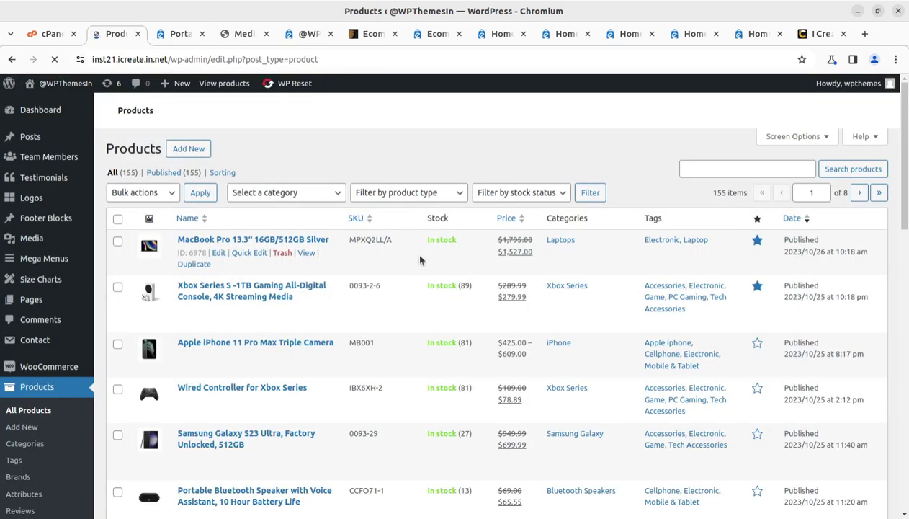
scroll(418, 260, down, 2)
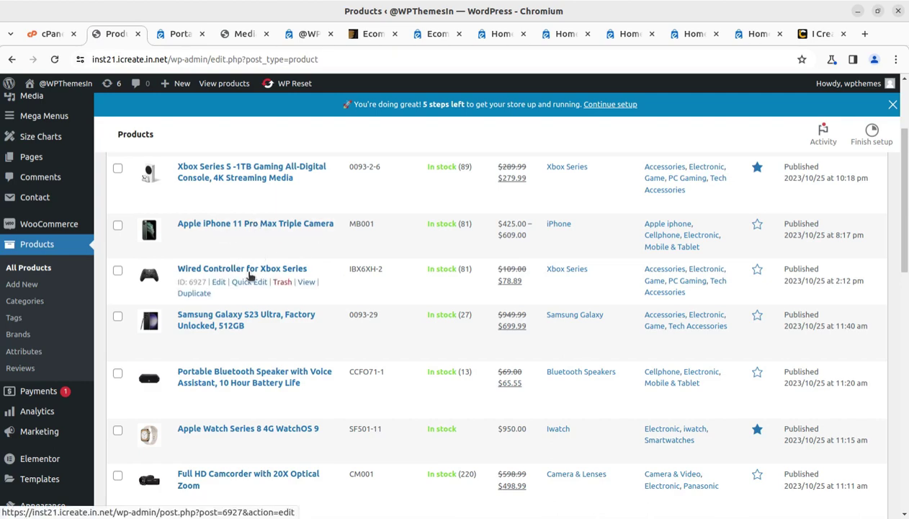
click(798, 35)
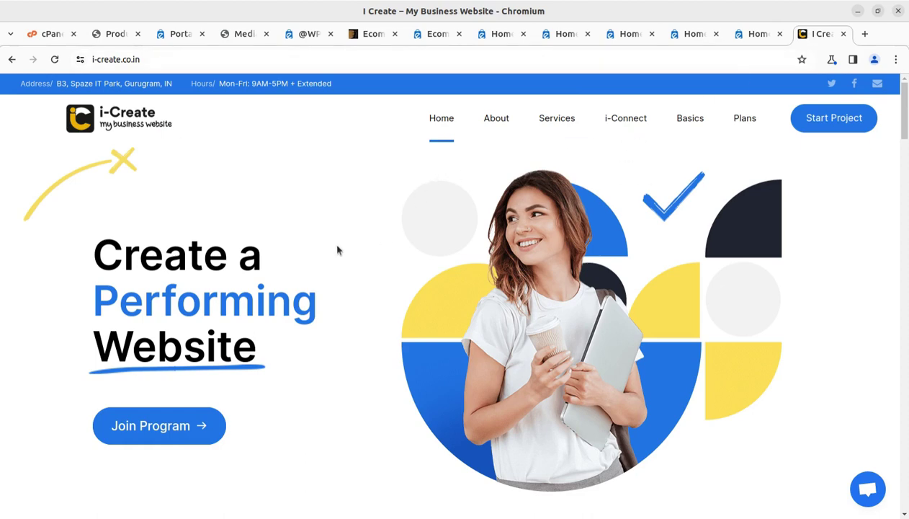
click(114, 34)
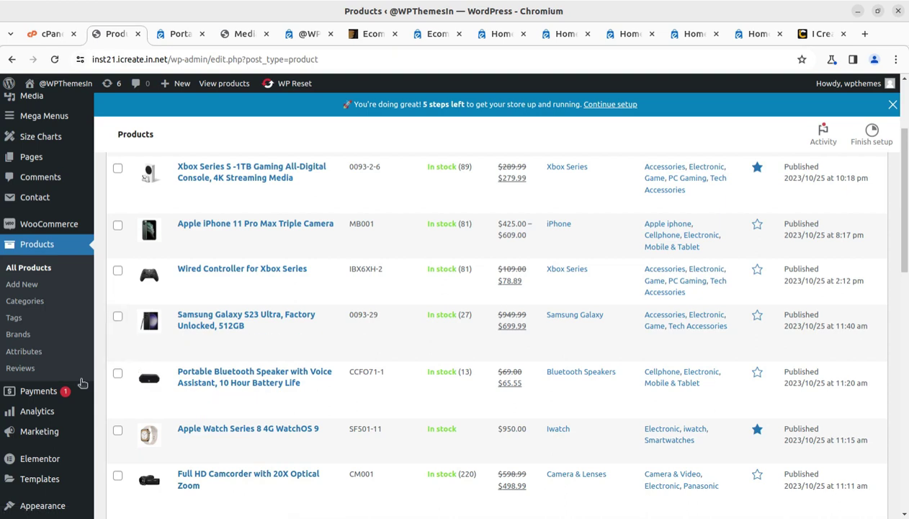
- Open the Slider Revolution overview, dismiss its welcome message, and view the imported slideshow modules
scroll(45, 330, down, 2)
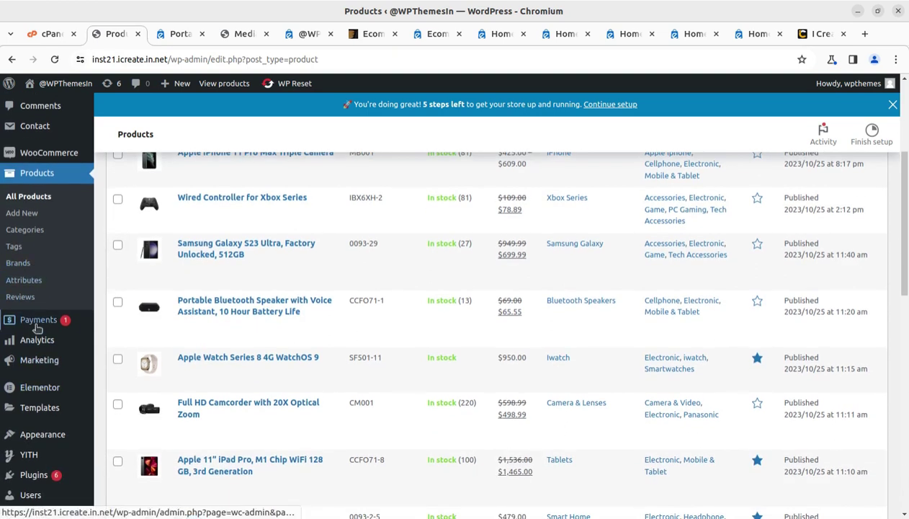
mouse_move(30, 459)
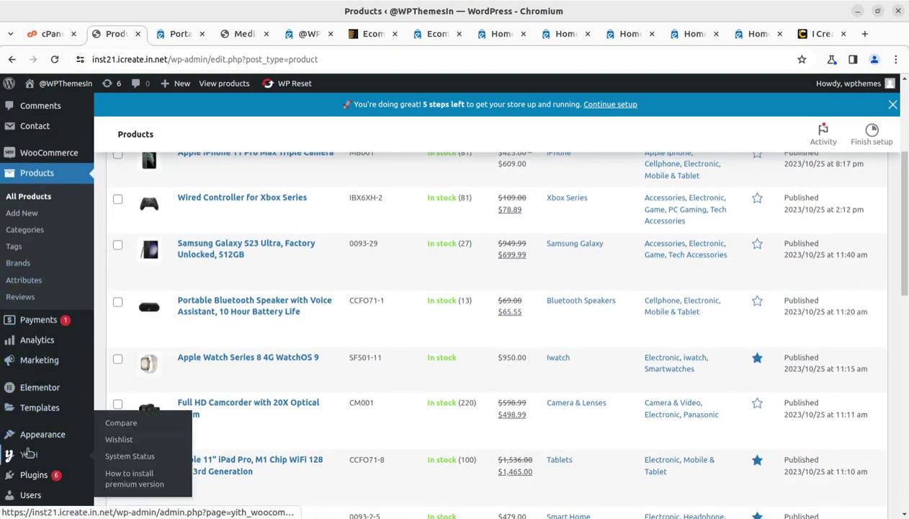
scroll(24, 489, down, 3)
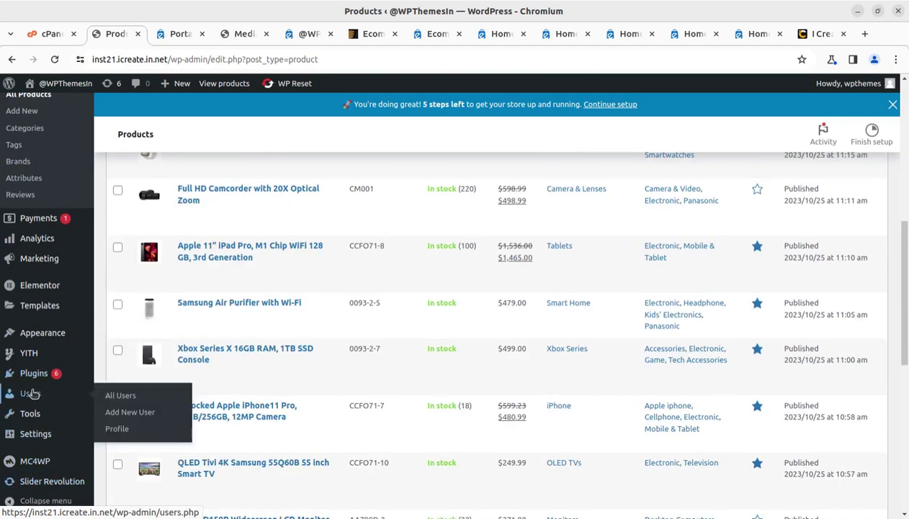
mouse_move(44, 488)
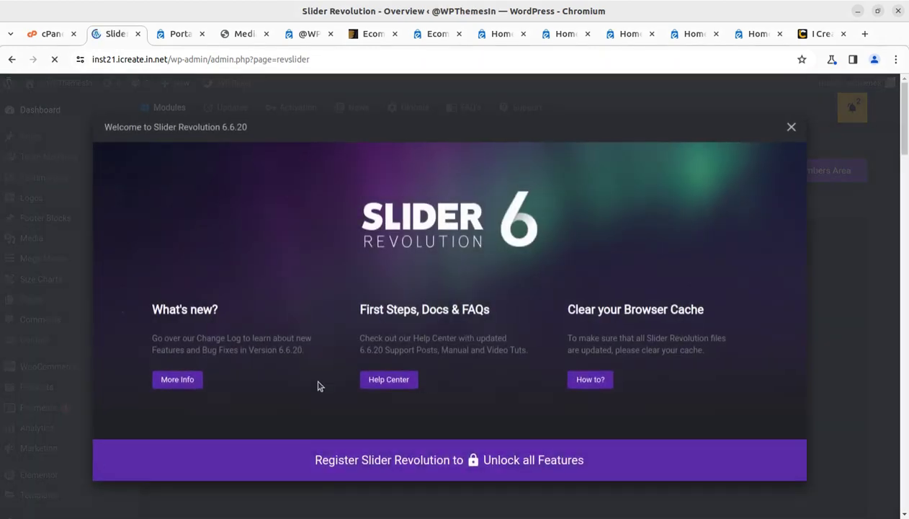
click(791, 128)
scroll(532, 299, down, 10)
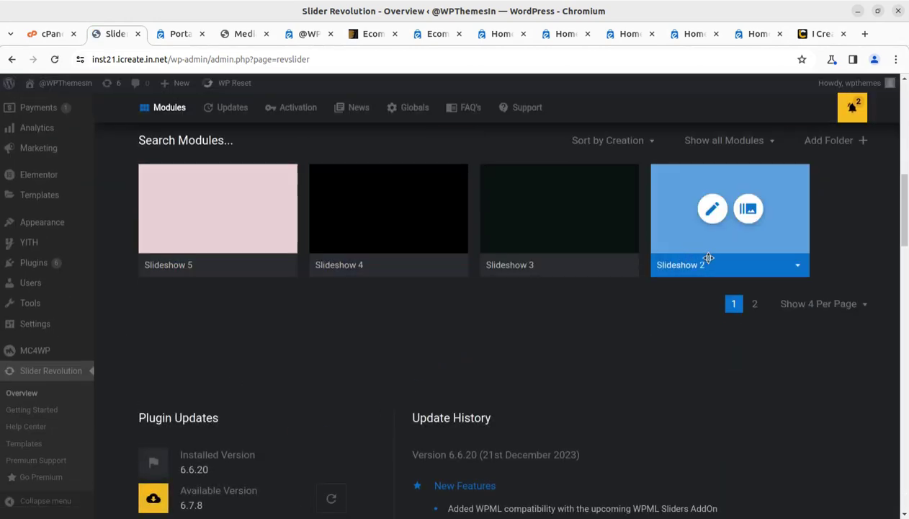
- Open Slideshow 2 for editing, decline usage-data sharing, inspect its headline and phone image layers, and return to the Dashboard
click(700, 210)
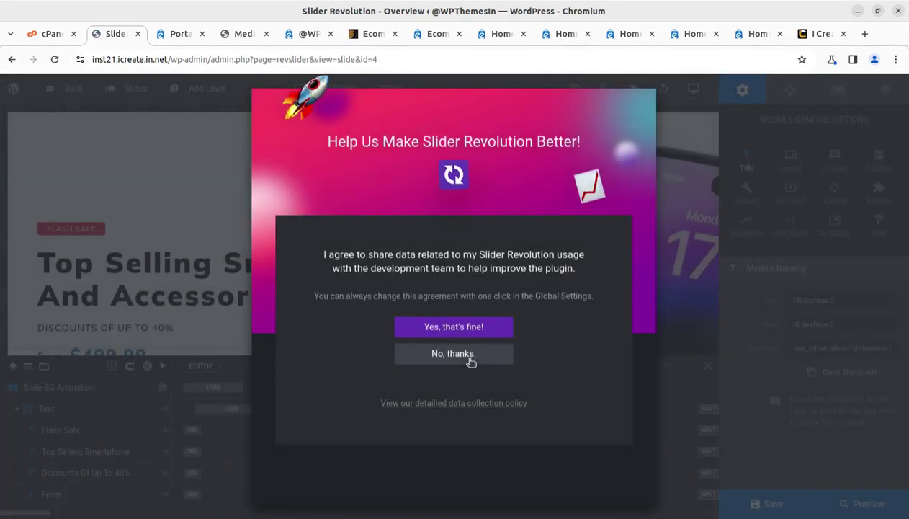
click(423, 355)
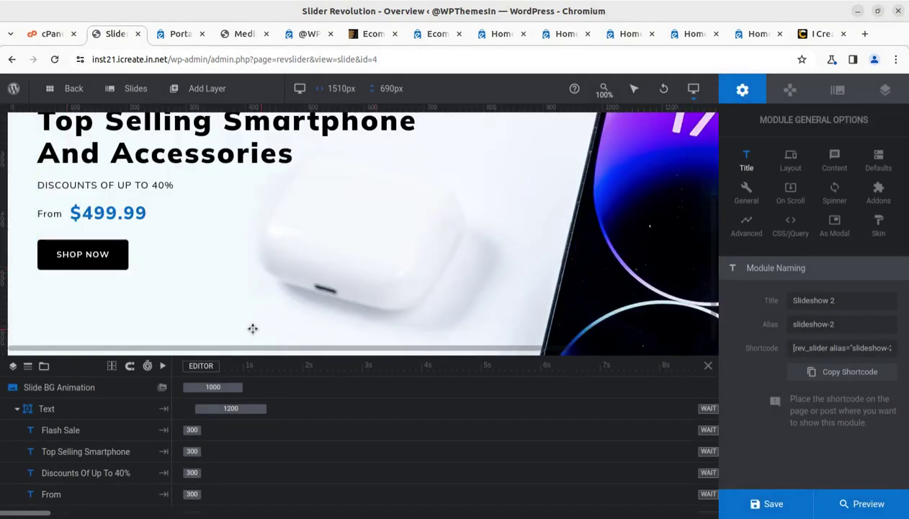
click(183, 225)
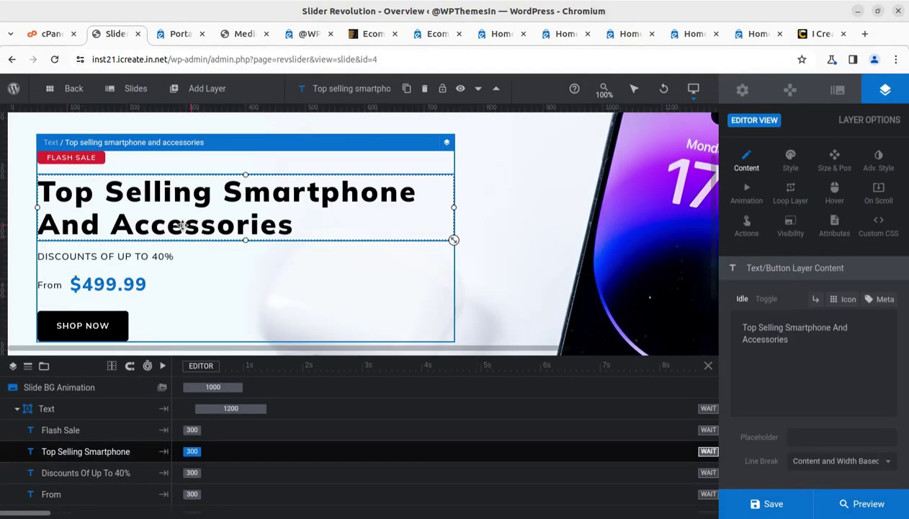
click(603, 231)
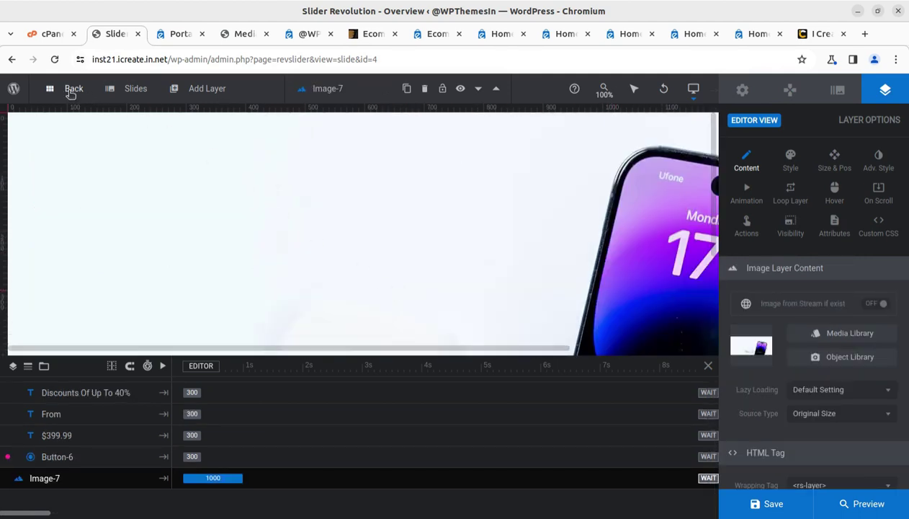
mouse_move(15, 89)
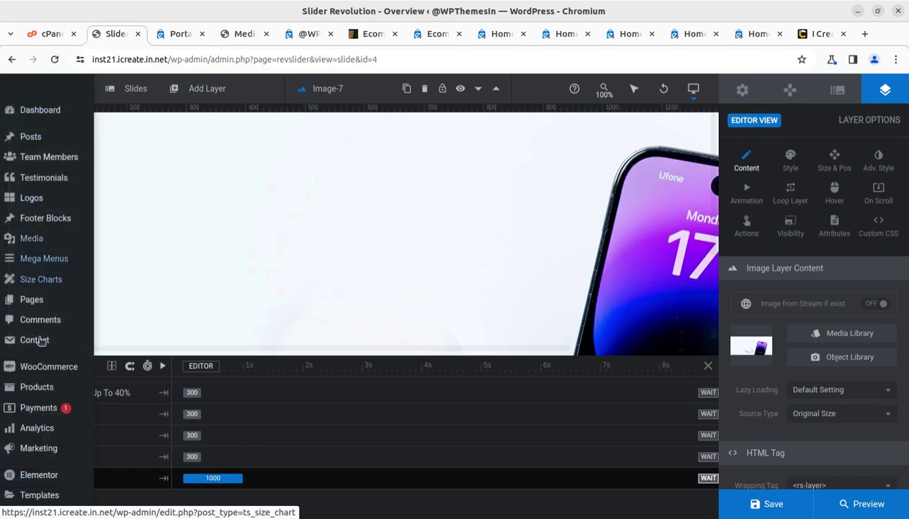
click(35, 112)
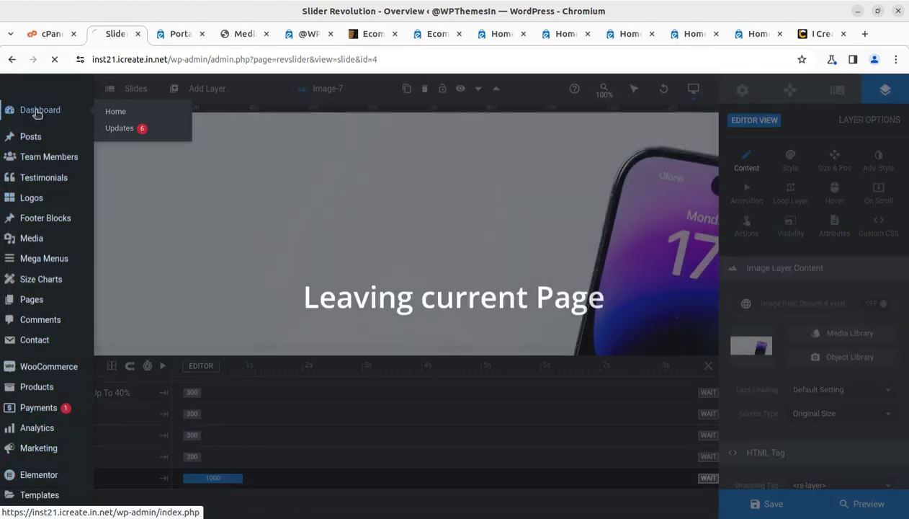
- Go from the Portable Bluetooth Speaker product page to the Dashboard and open the site's front page in a new tab
click(180, 35)
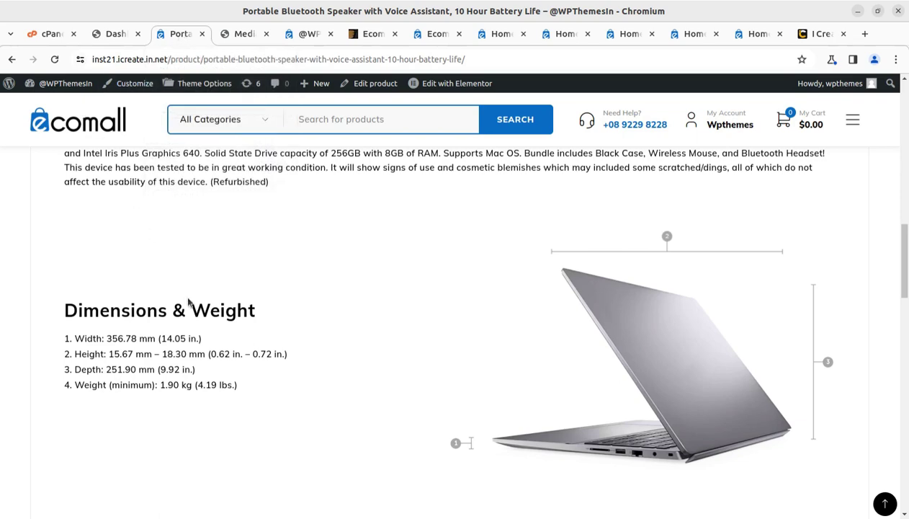
scroll(189, 301, up, 4)
mouse_move(57, 84)
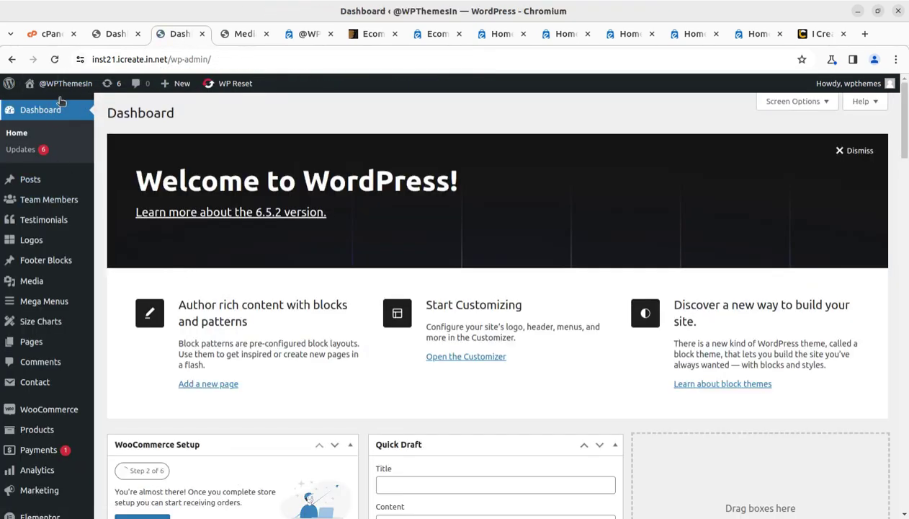
middle_click(43, 101)
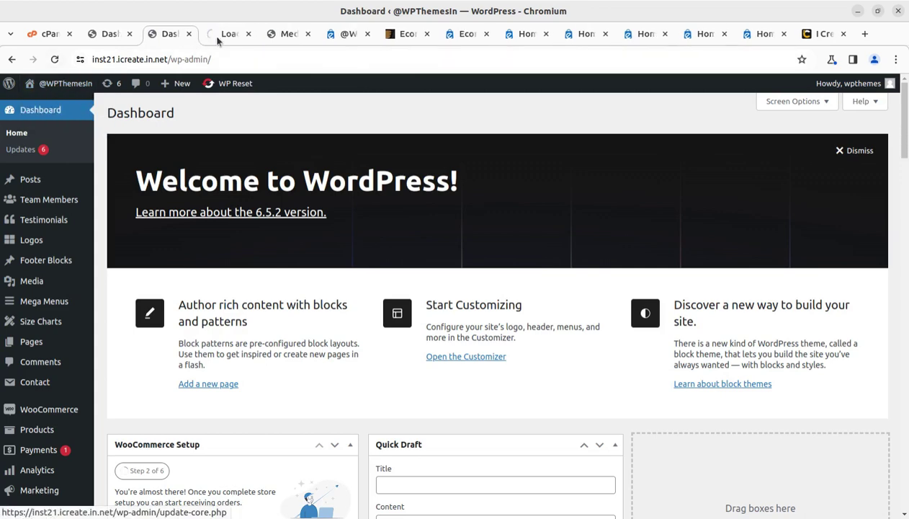
click(215, 36)
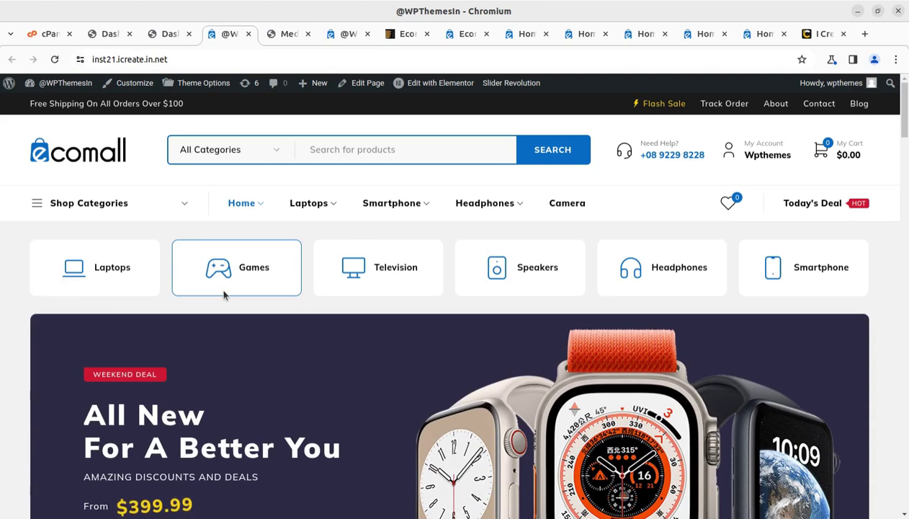
- Look over the site's front page, including the Shop Categories list, Deal Of The Day, promotional banners and Best Sellers section
mouse_move(203, 216)
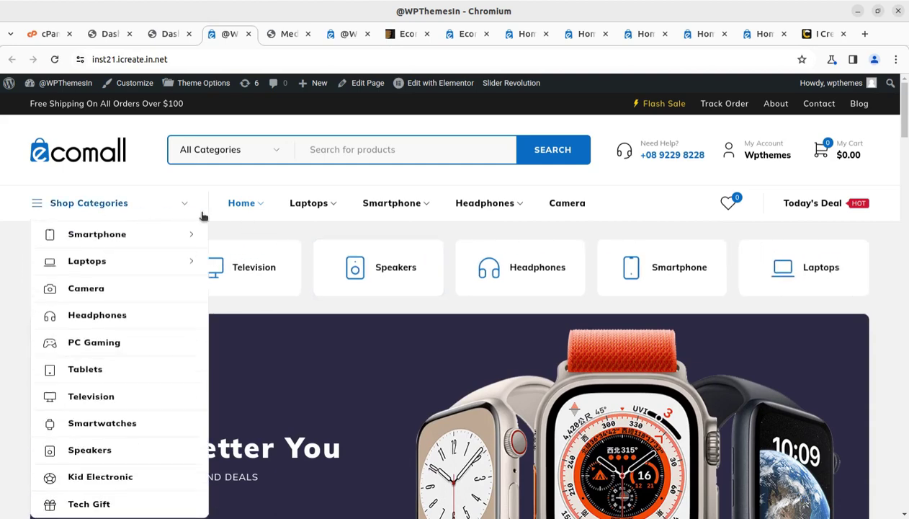
mouse_move(242, 211)
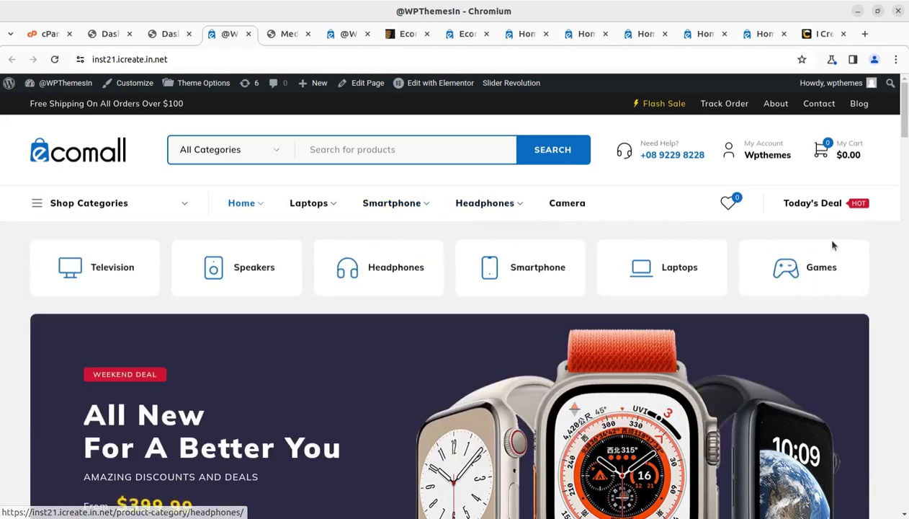
scroll(832, 245, down, 7)
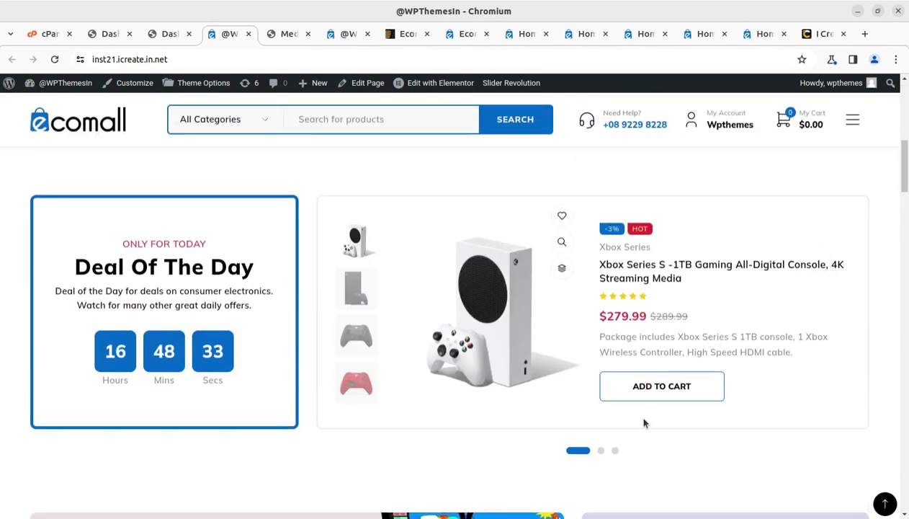
scroll(645, 423, down, 3)
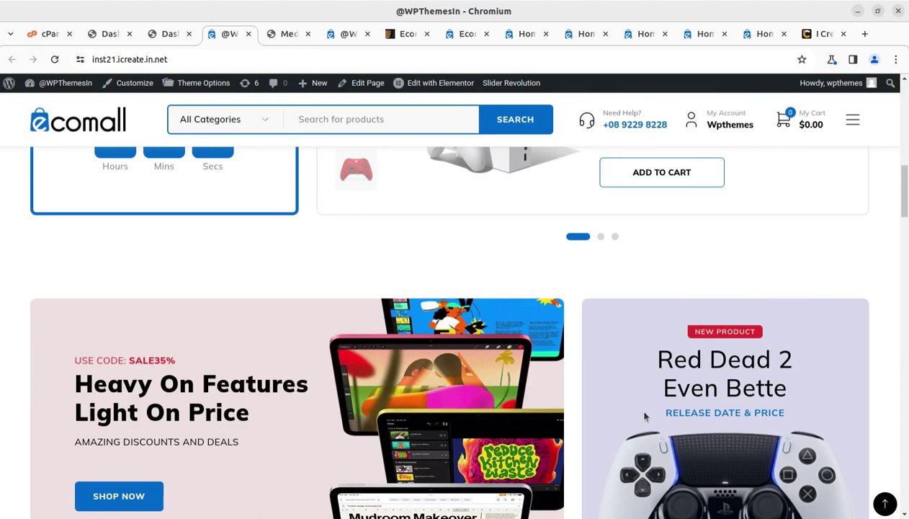
scroll(544, 371, down, 6)
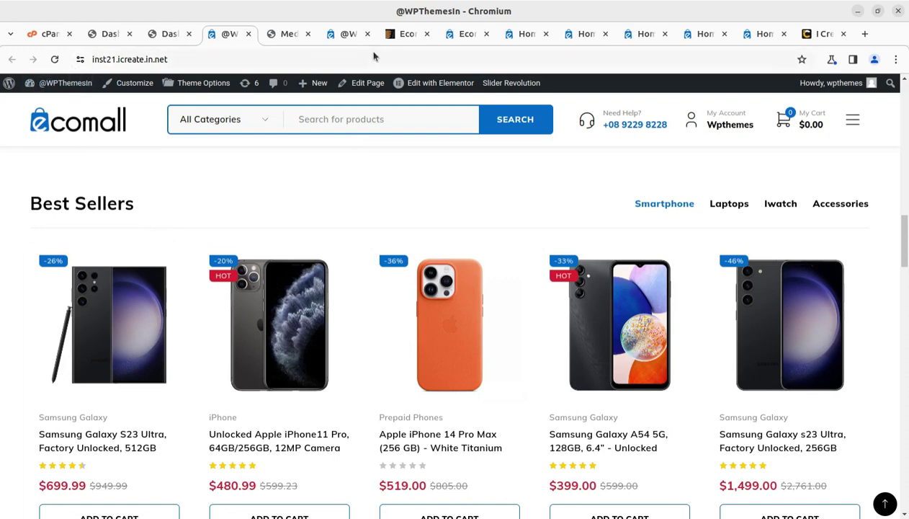
- View the Ecomall theme's ThemeForest listing and highlight its Regular License price
click(404, 34)
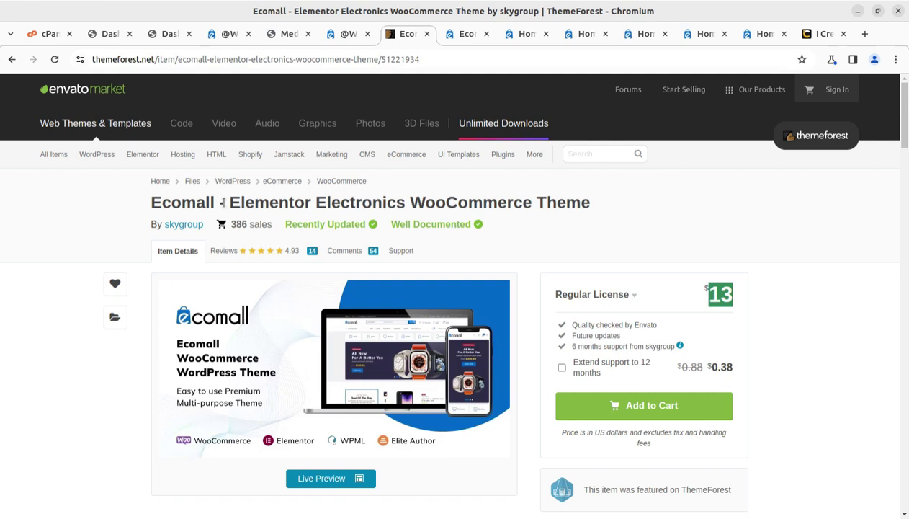
click(756, 324)
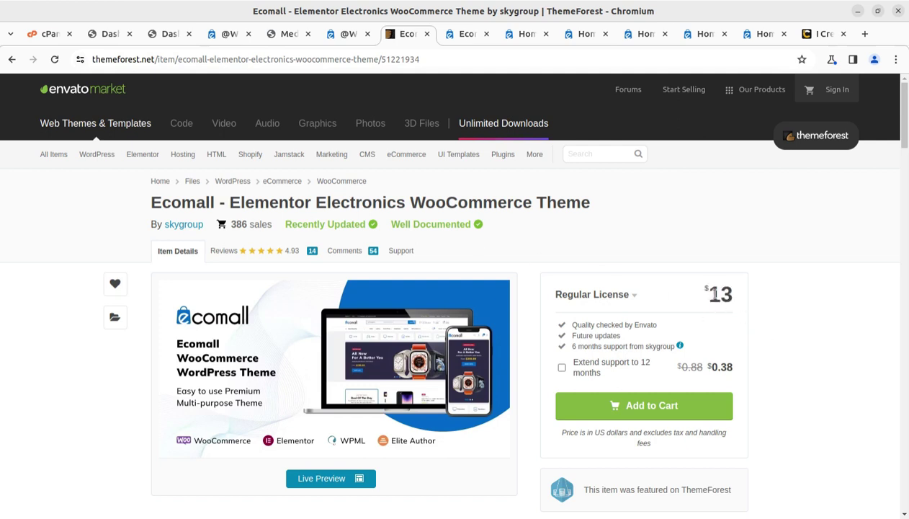
drag(712, 295, 744, 302)
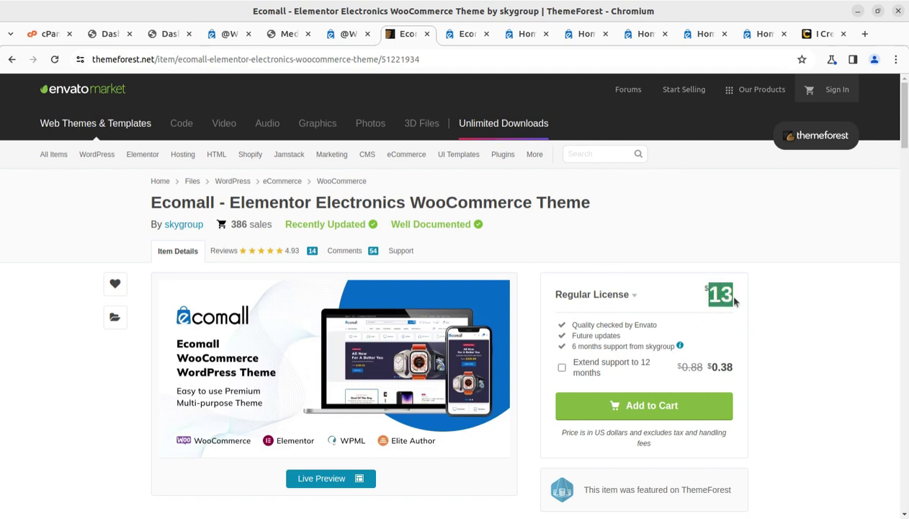
- View the official Ecomall demo store's home page down to its promotional banners and return to the hero slider
click(465, 38)
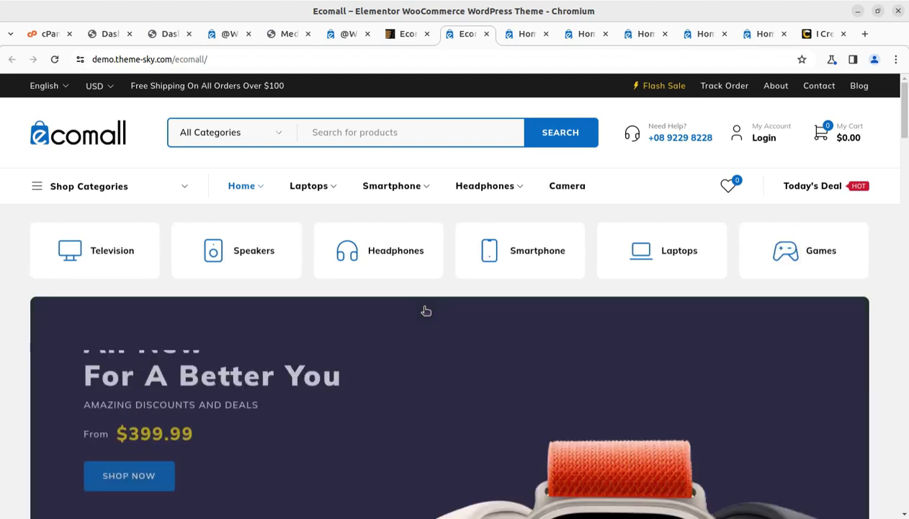
scroll(426, 310, down, 3)
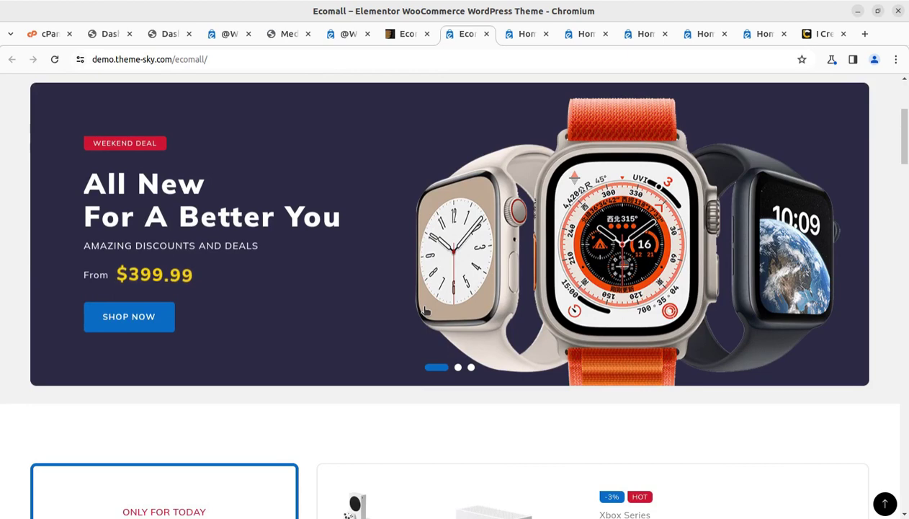
scroll(425, 311, down, 2)
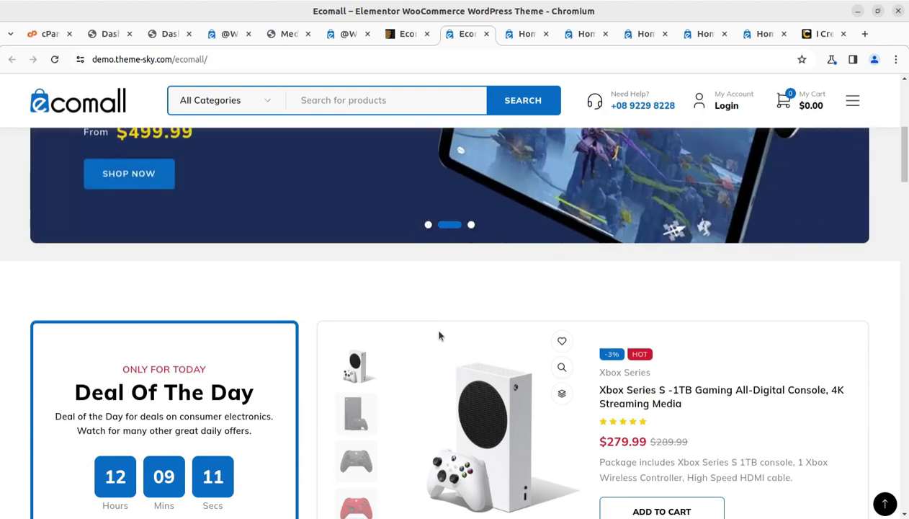
scroll(461, 425, down, 6)
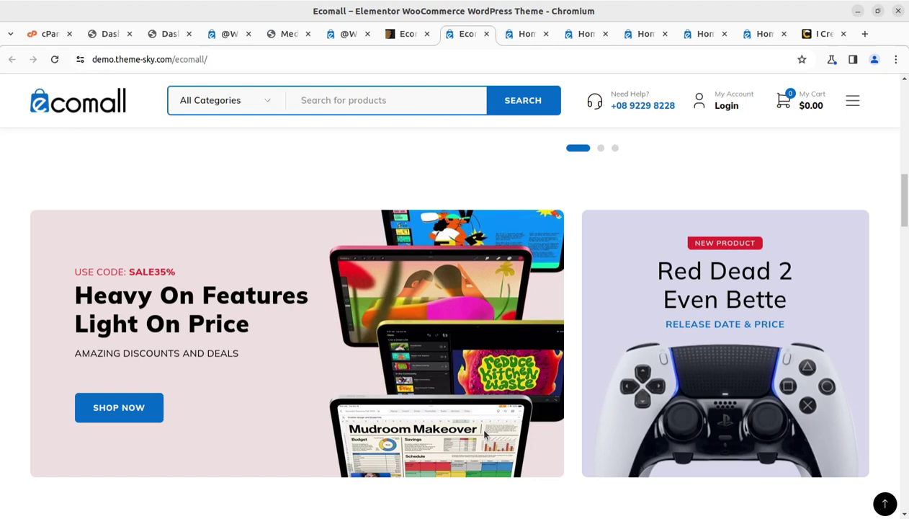
scroll(485, 435, up, 10)
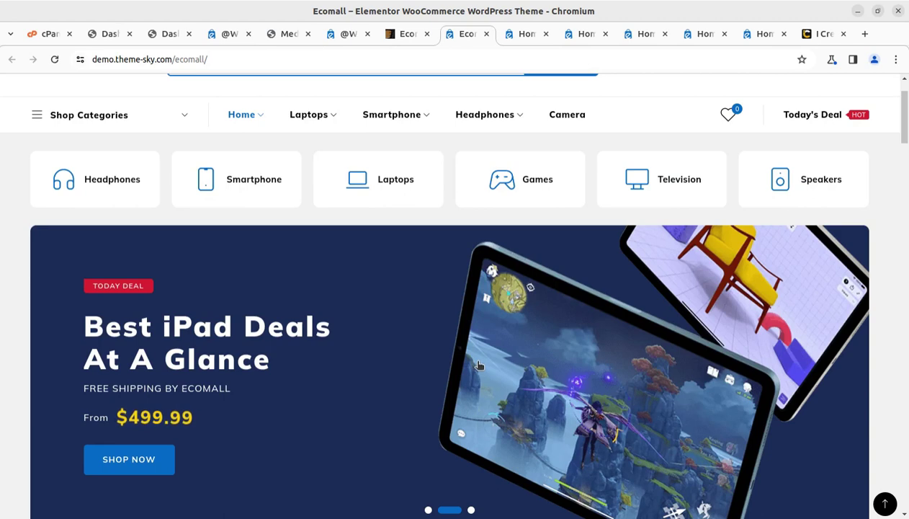
click(791, 2)
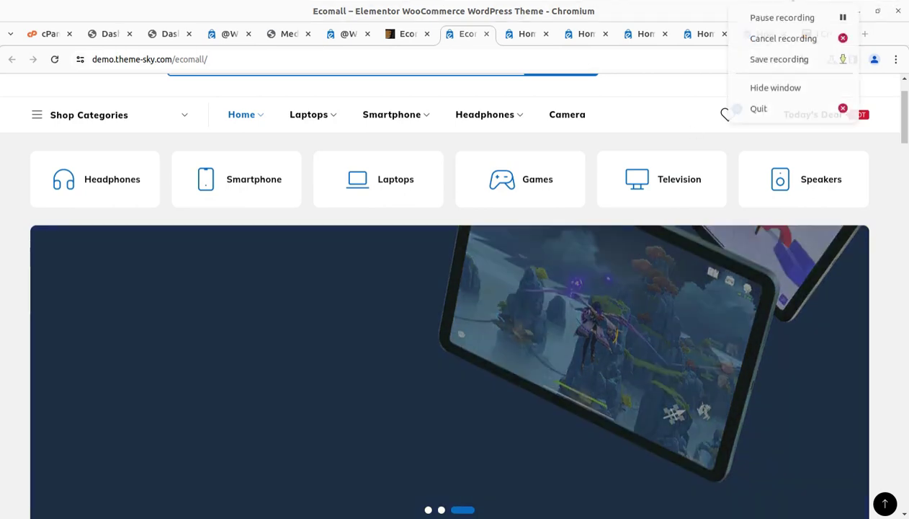